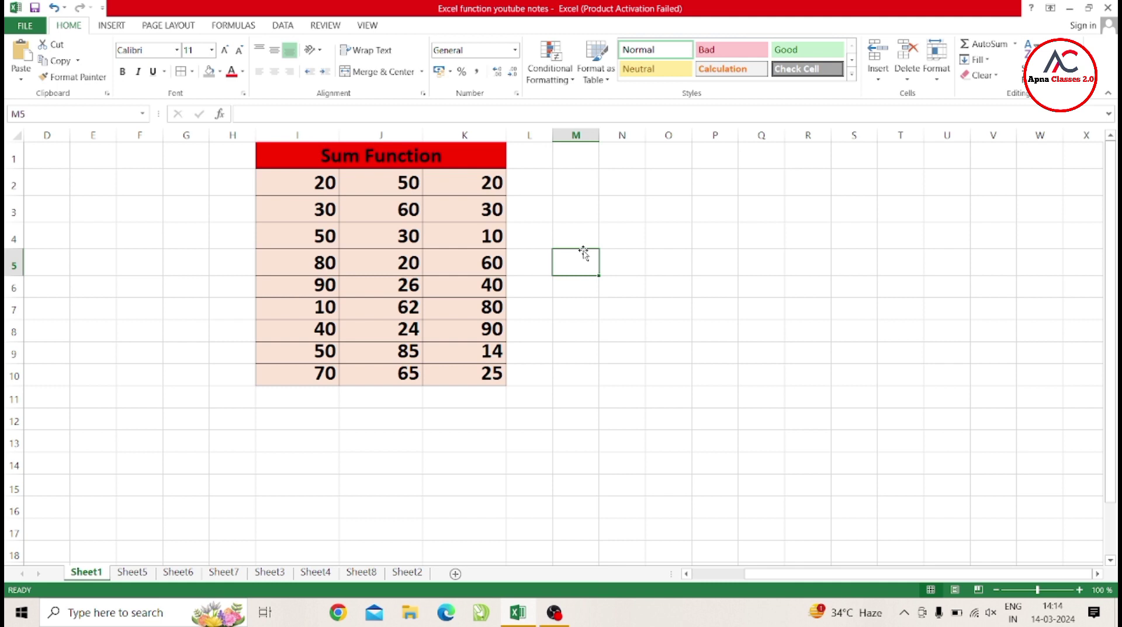
Enter =SUM(I2:I10) in I11 to total column I, giving 440
left_click(597, 359)
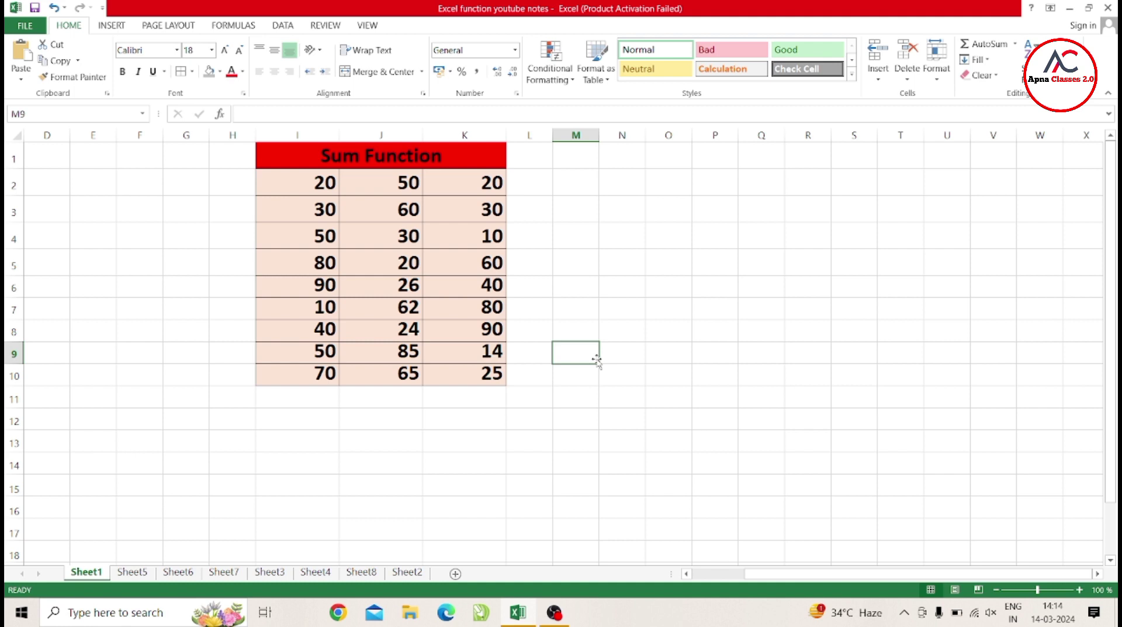
left_click(320, 397)
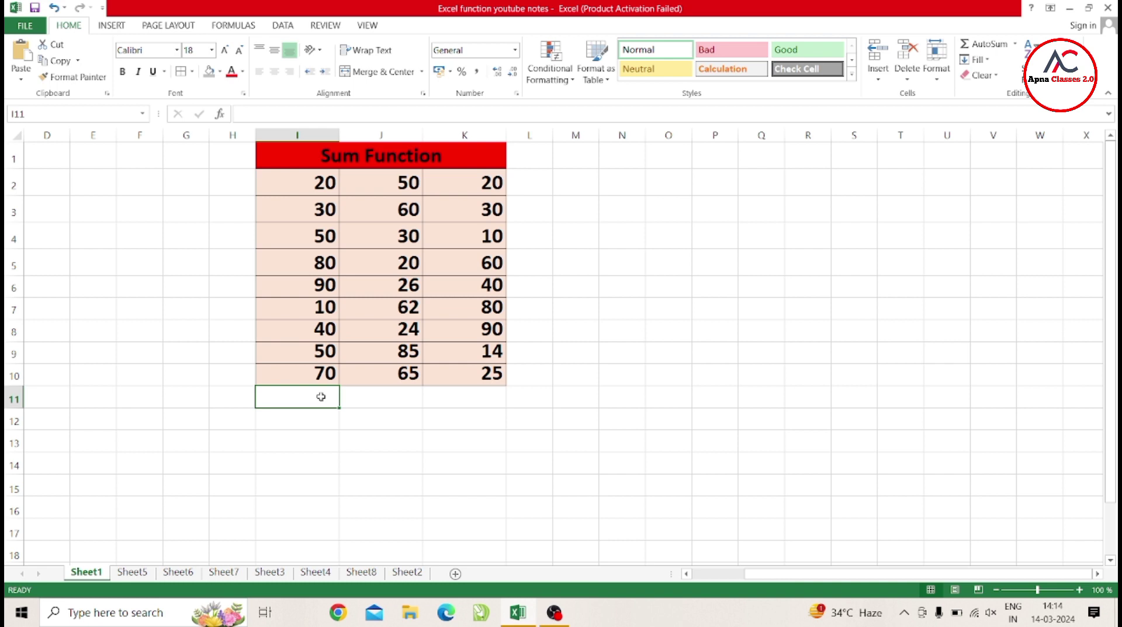
type("=")
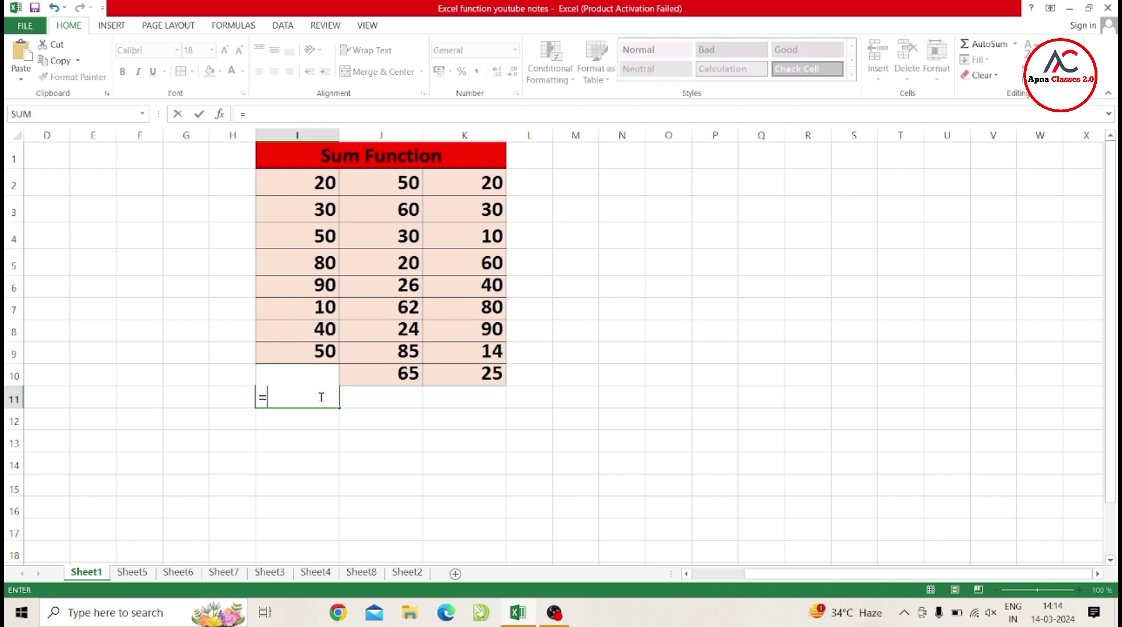
type("s")
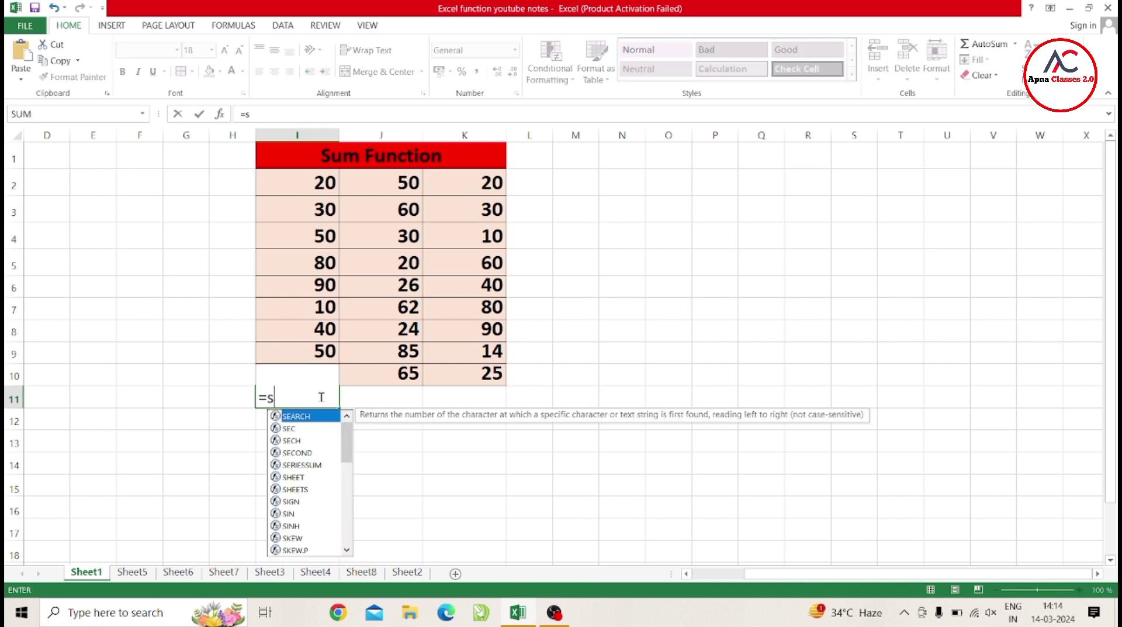
type("um")
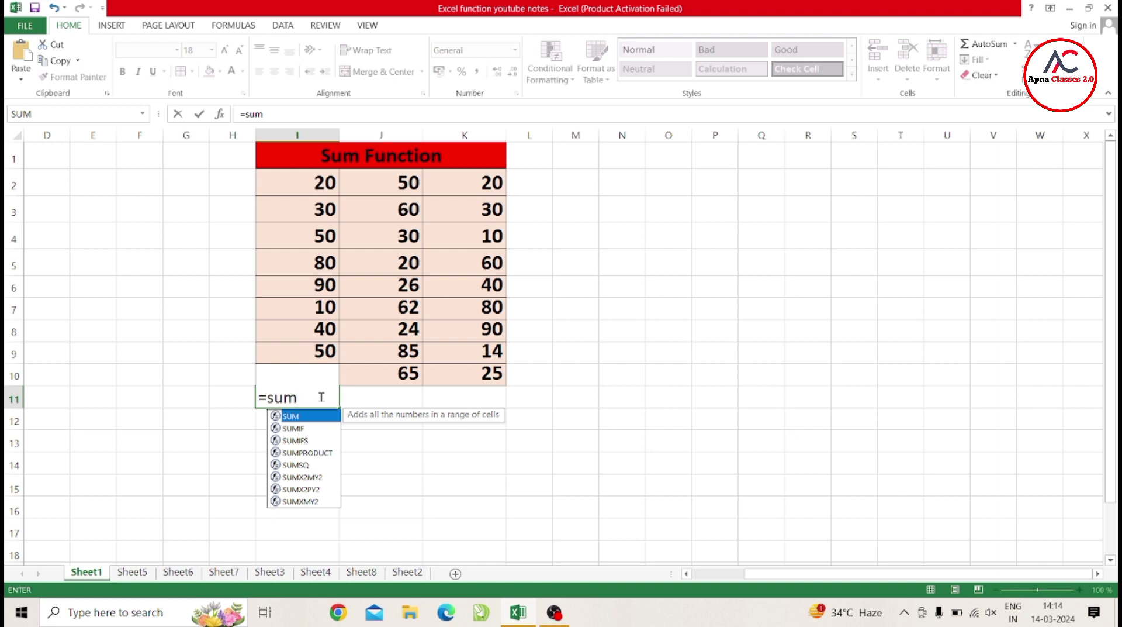
type("(")
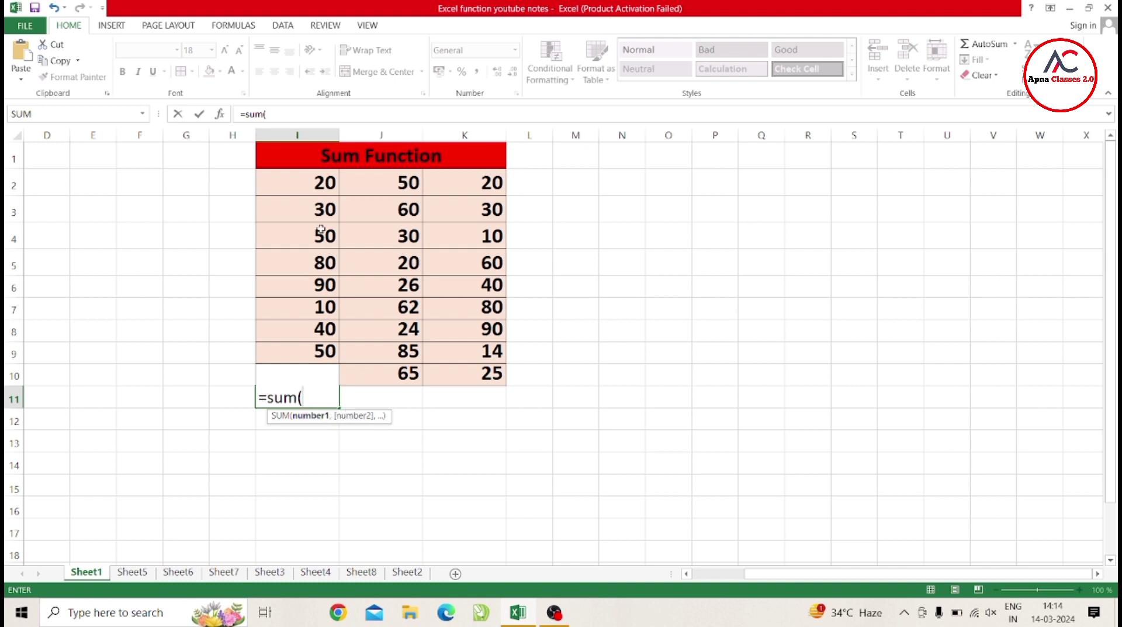
left_click_drag(321, 188, 313, 373)
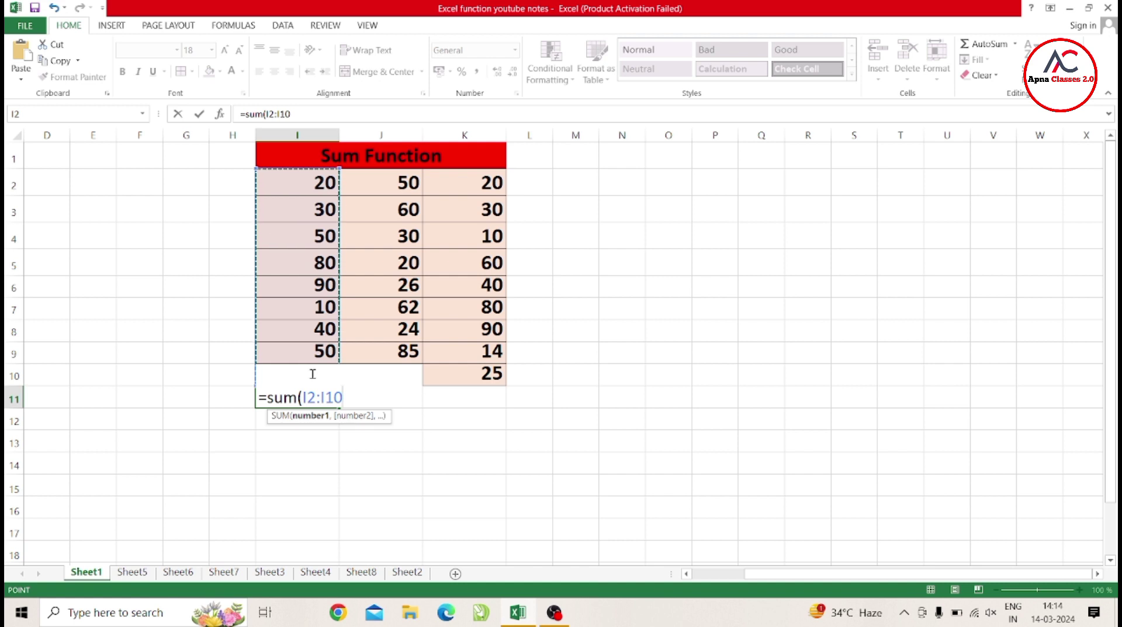
type(")")
key("ctrl+Return")
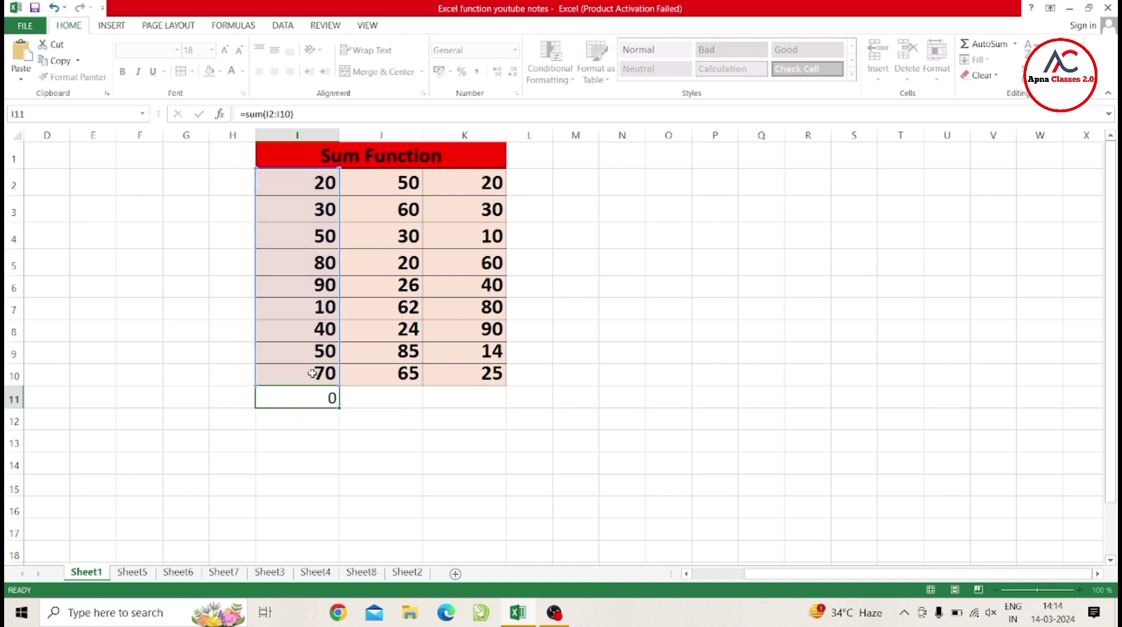
key("Return")
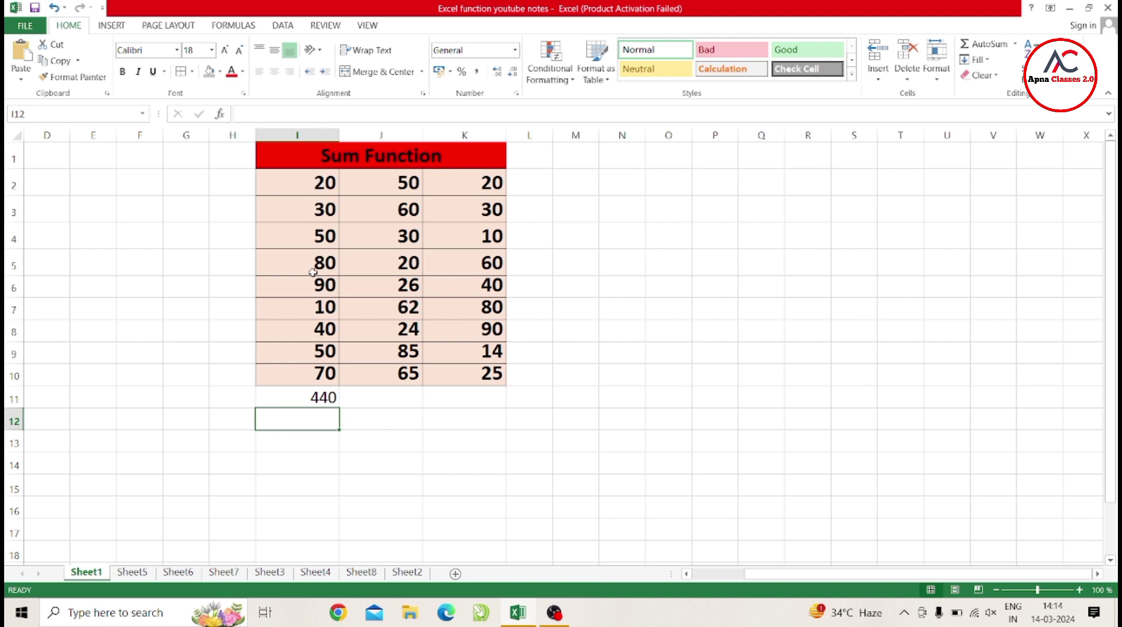
Total column J with =SUM(J2:J10) in J11, giving 422
left_click(302, 401)
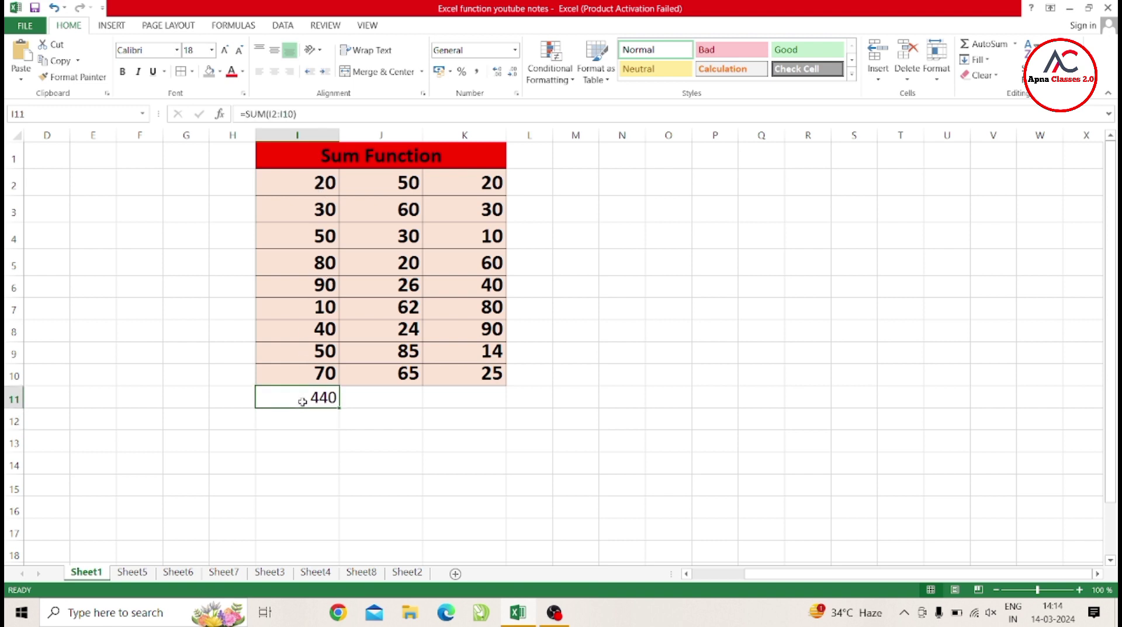
left_click(372, 397)
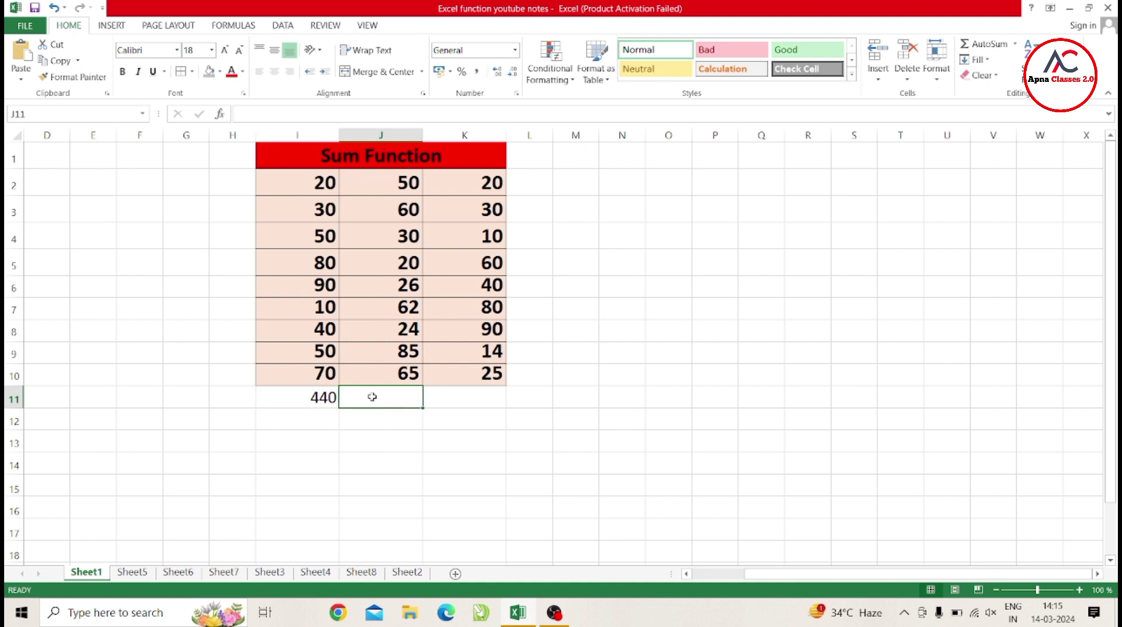
type("=")
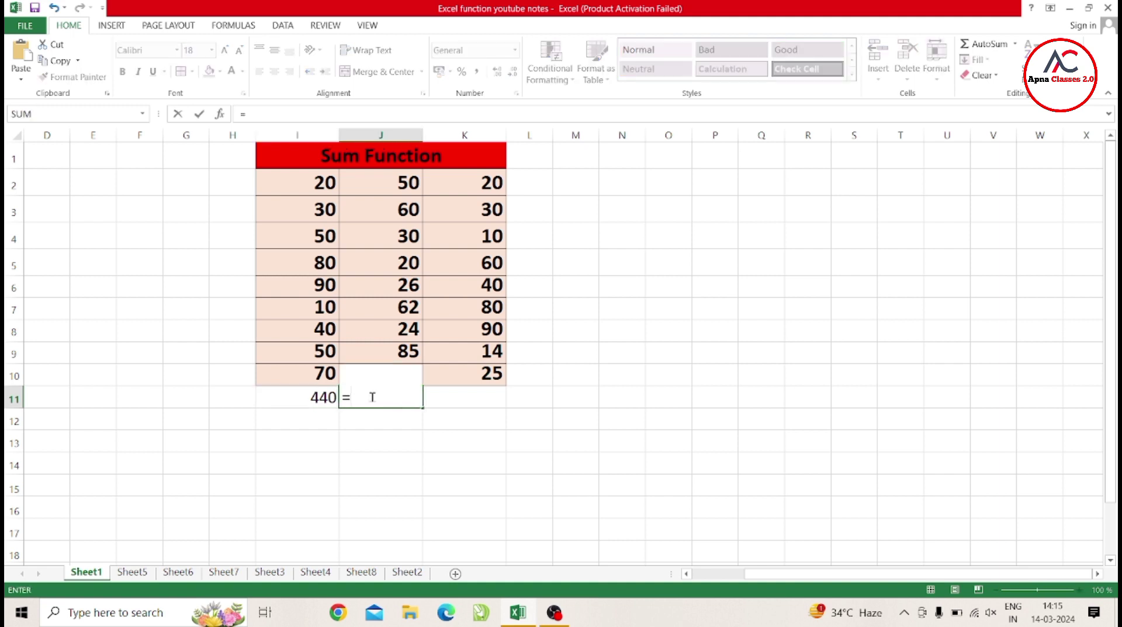
type("sum")
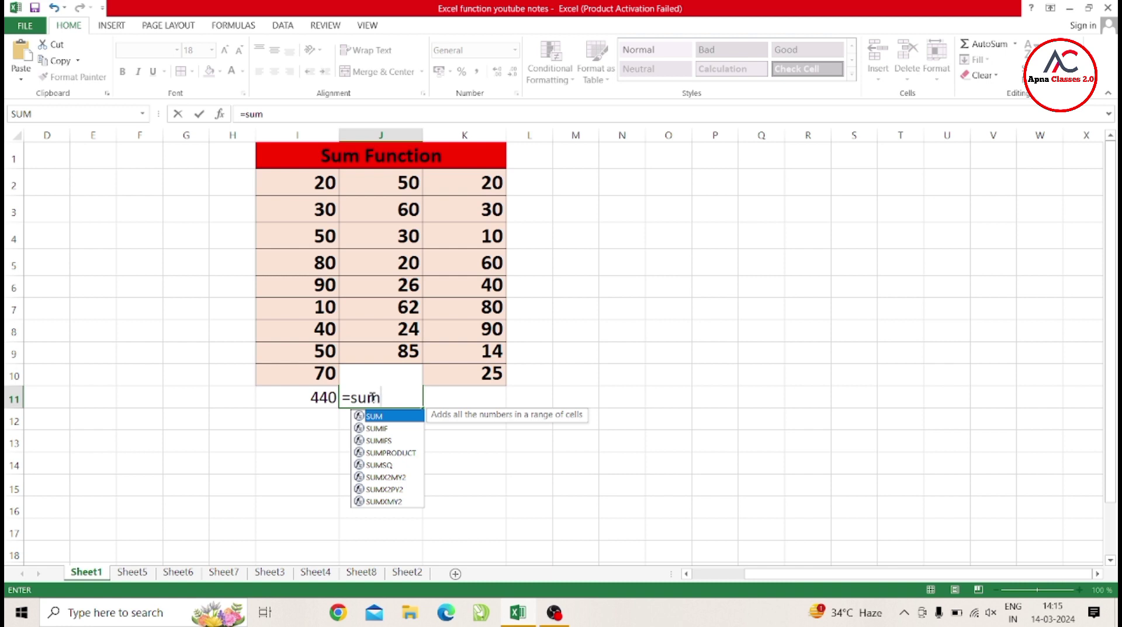
type("(")
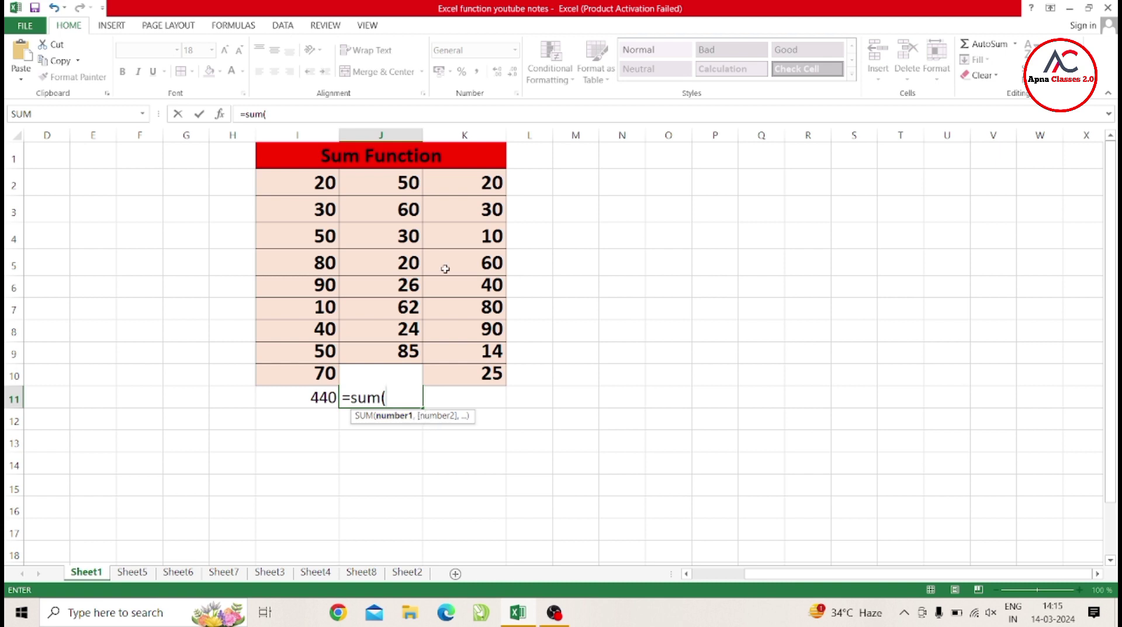
left_click_drag(397, 186, 384, 383)
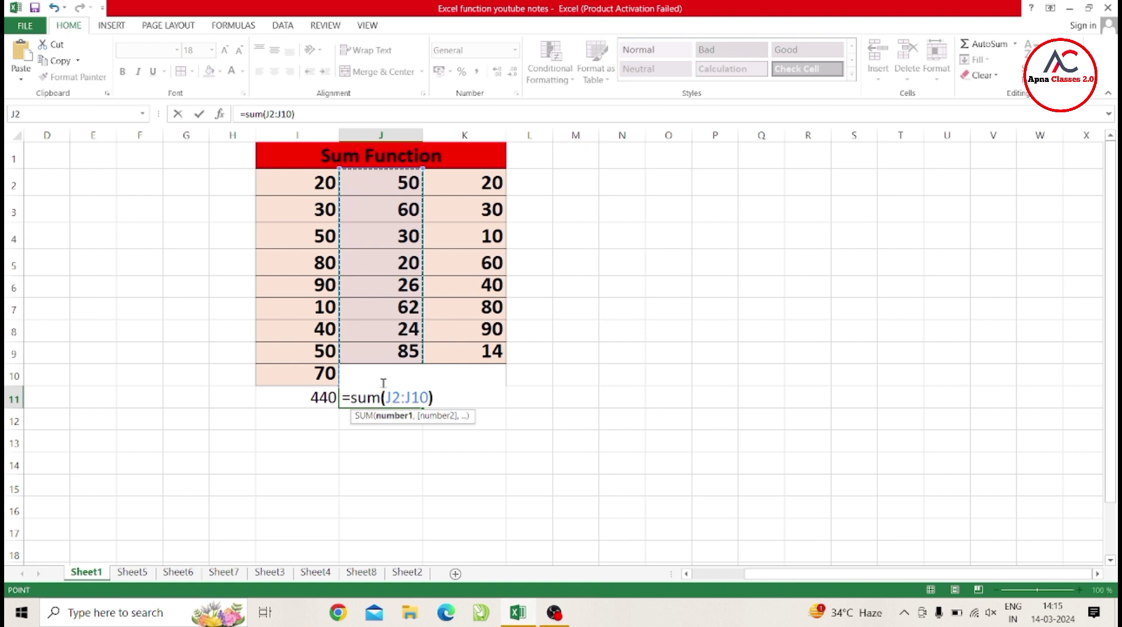
key("Return")
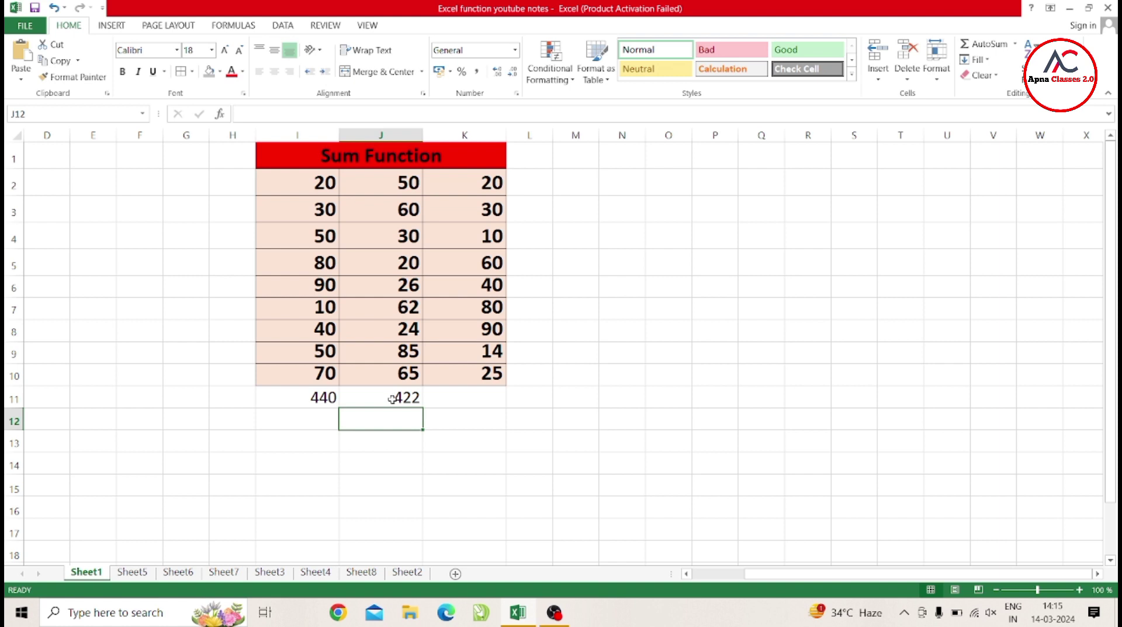
left_click(392, 398)
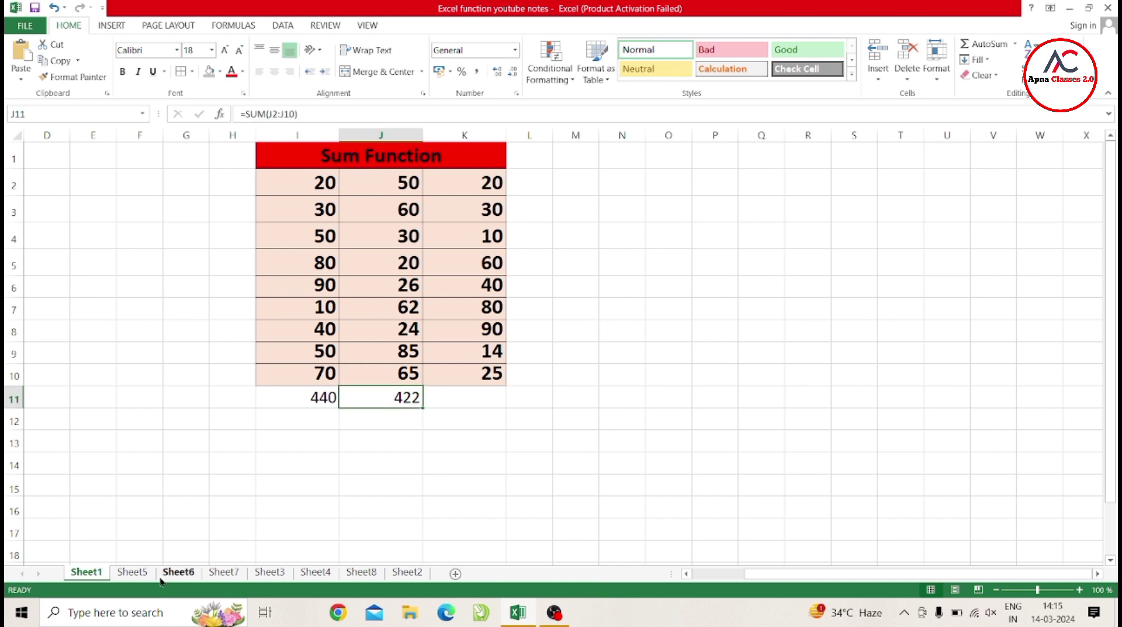
Go to Sheet5's Sumif Function table and select H12 beneath it
left_click(133, 573)
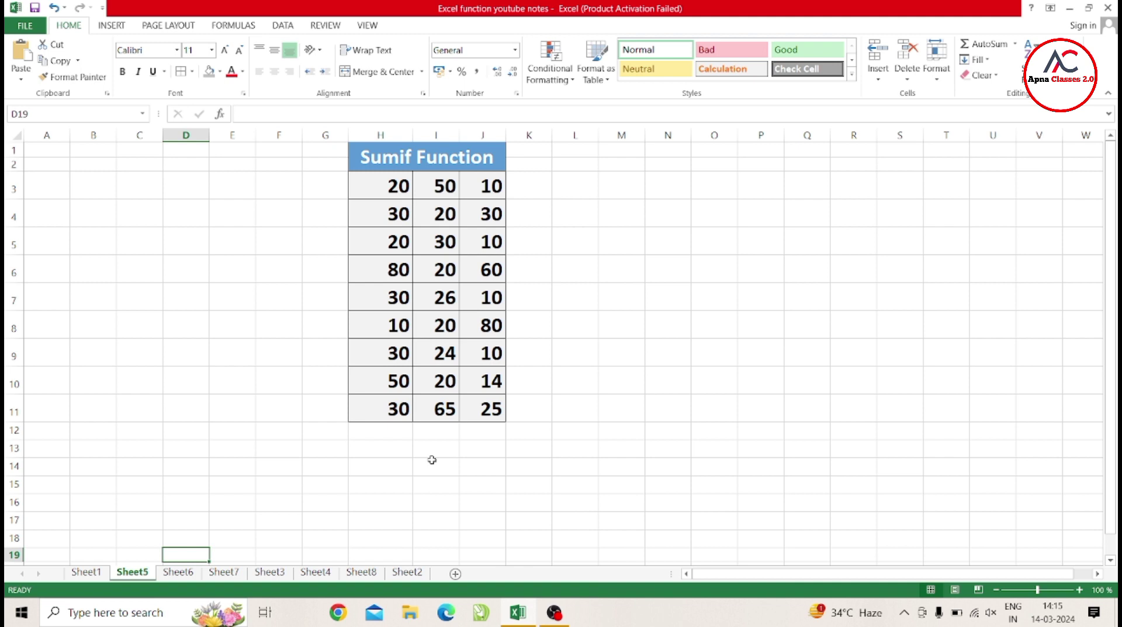
left_click(394, 431)
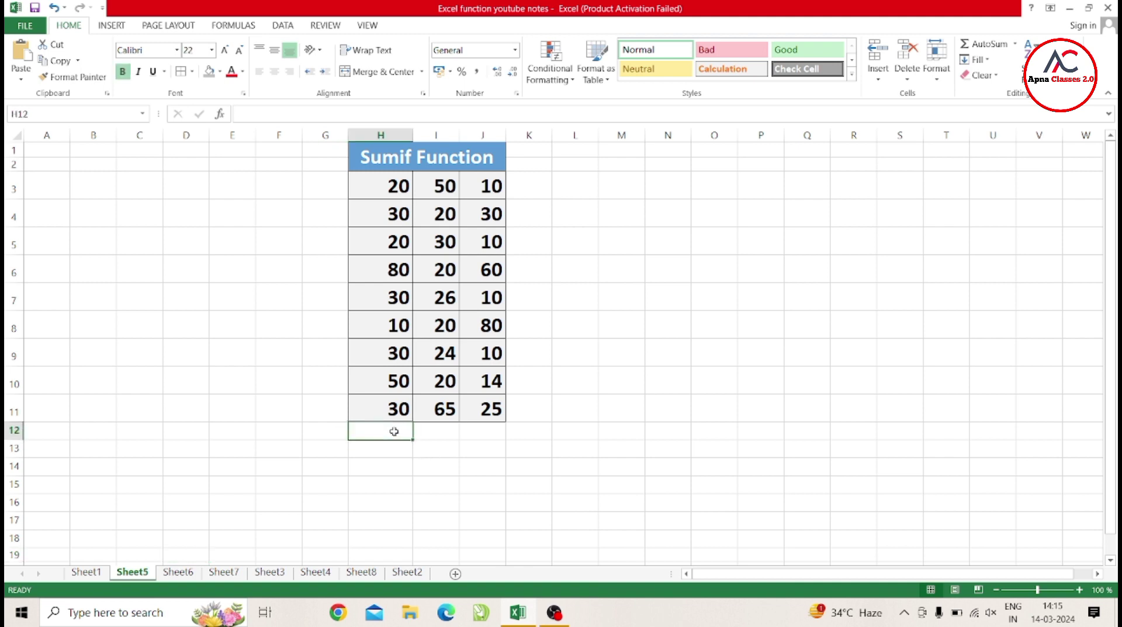
Enter =SUMIF(H3:H11,H9) in H12 for 120, and heighten row 12 to show it fully
type("=sum")
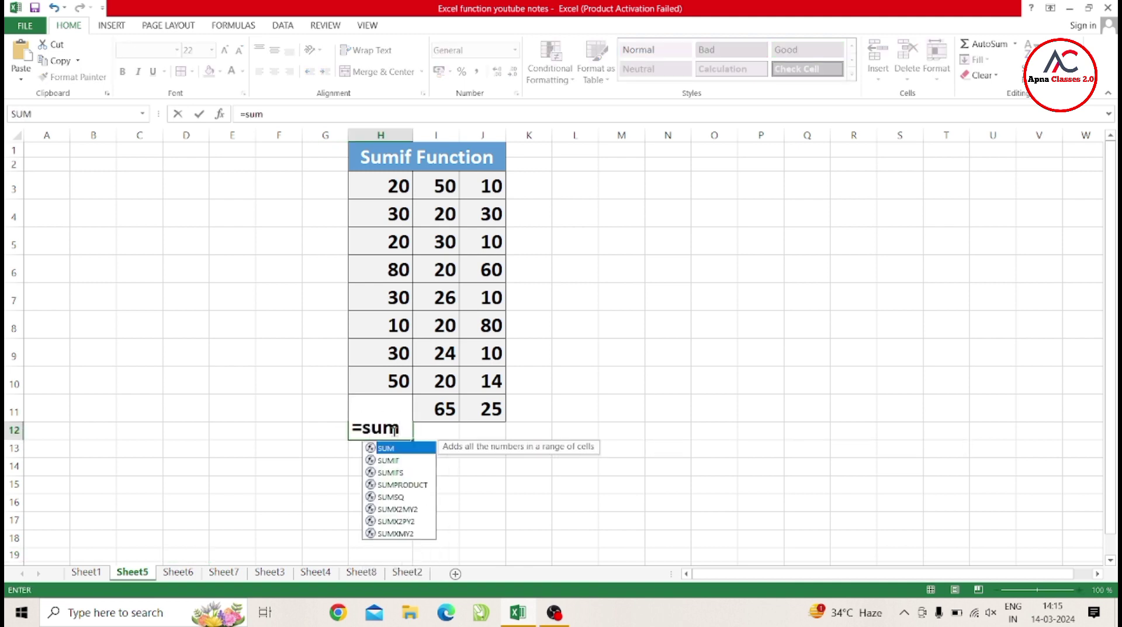
type("if")
key("Tab")
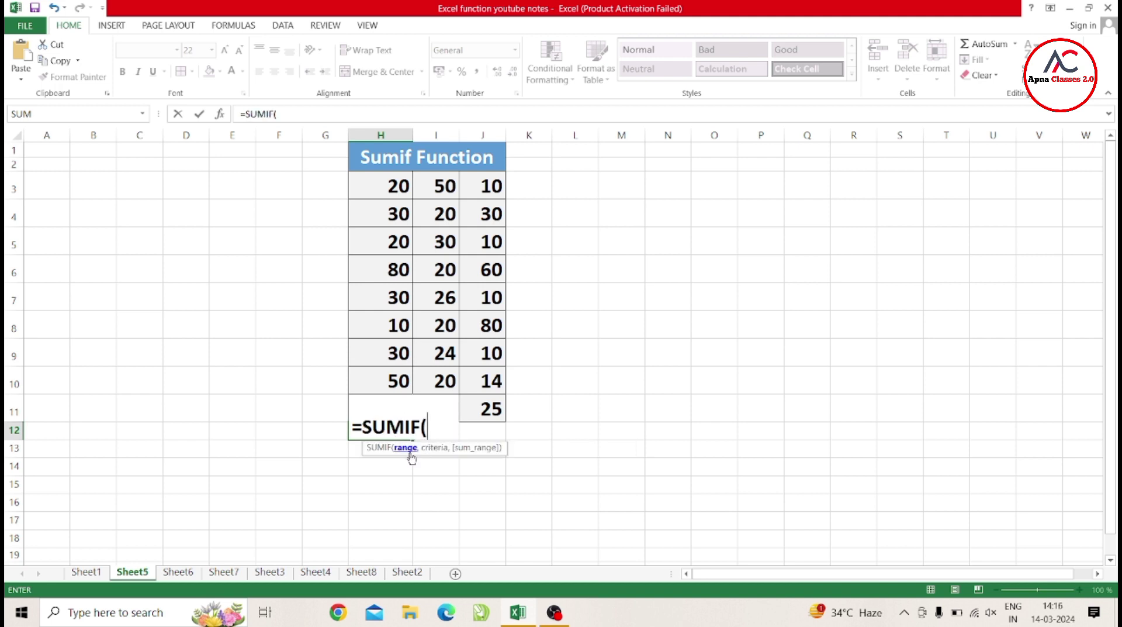
left_click_drag(400, 190, 384, 409)
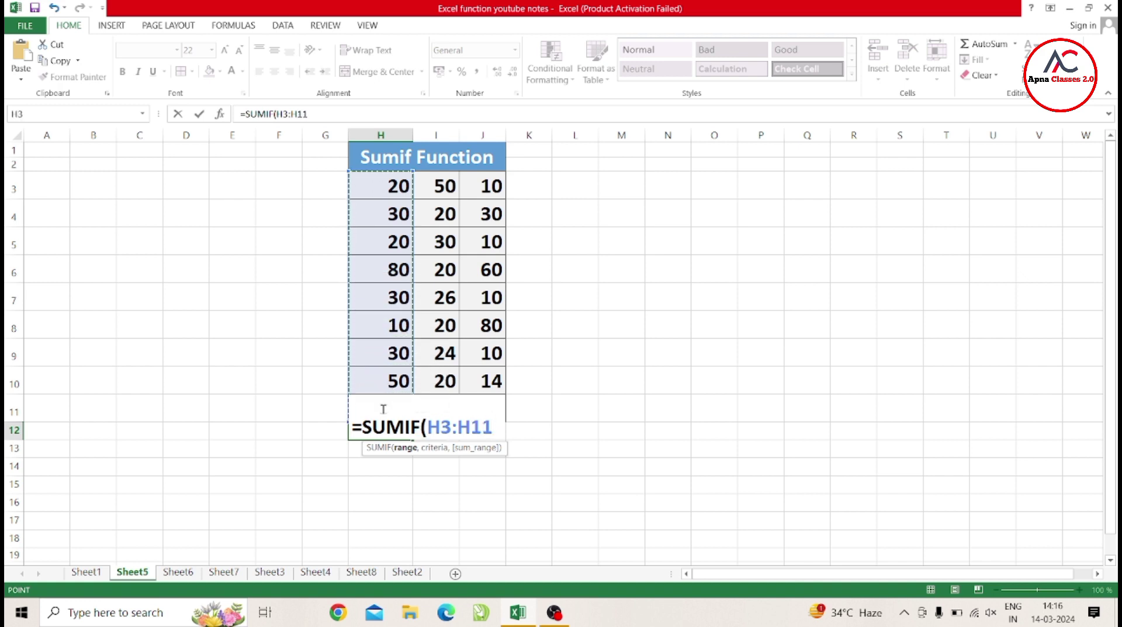
type(",")
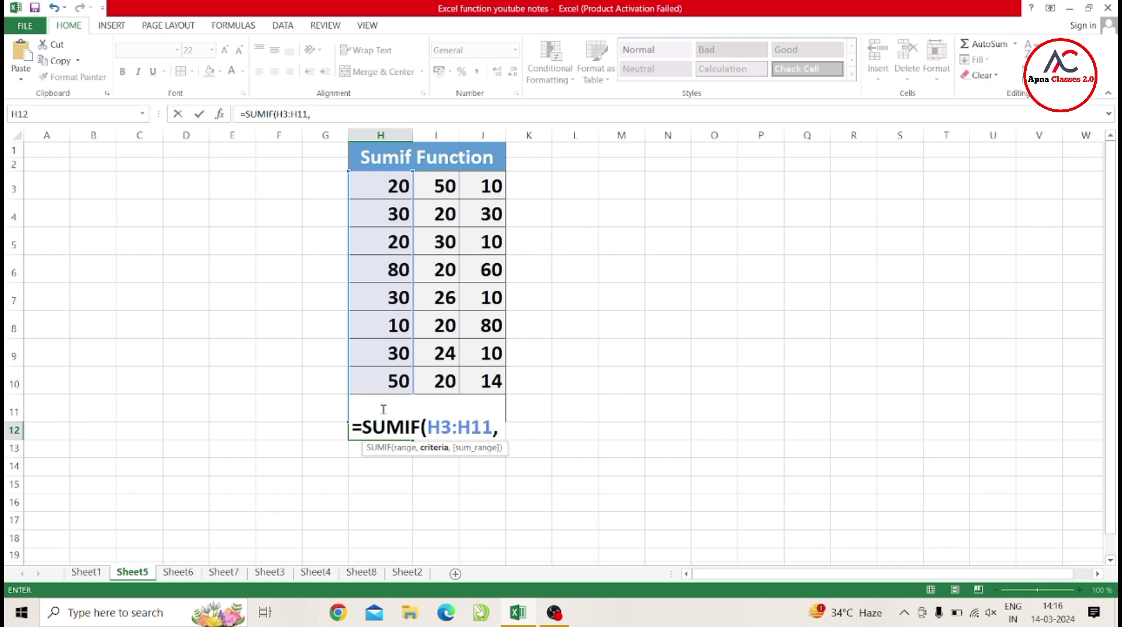
left_click(403, 360)
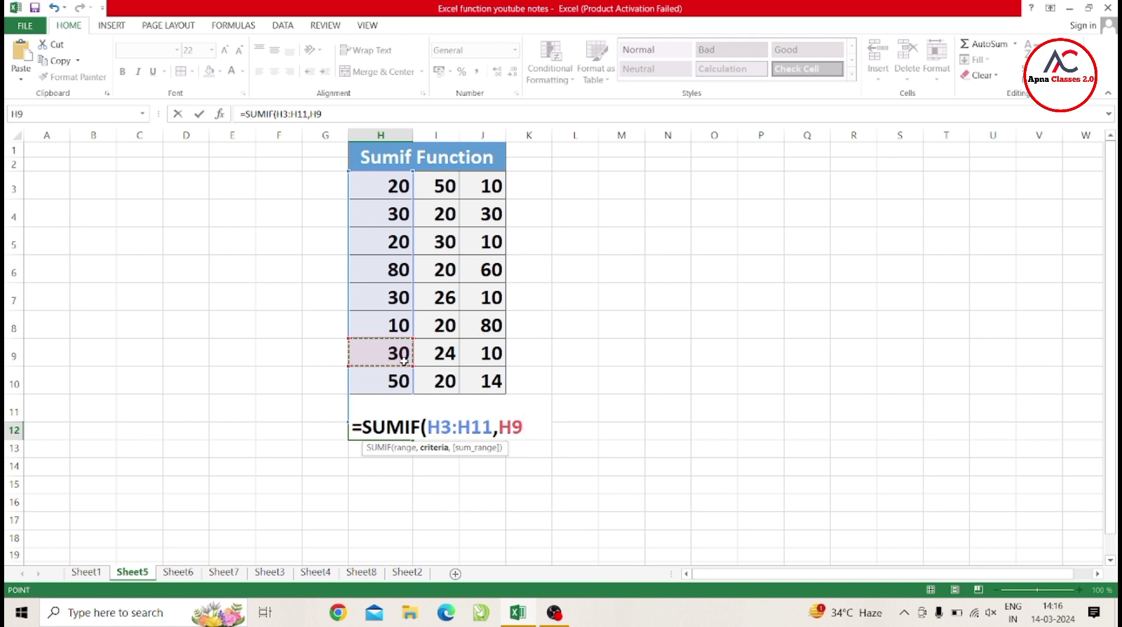
type(")")
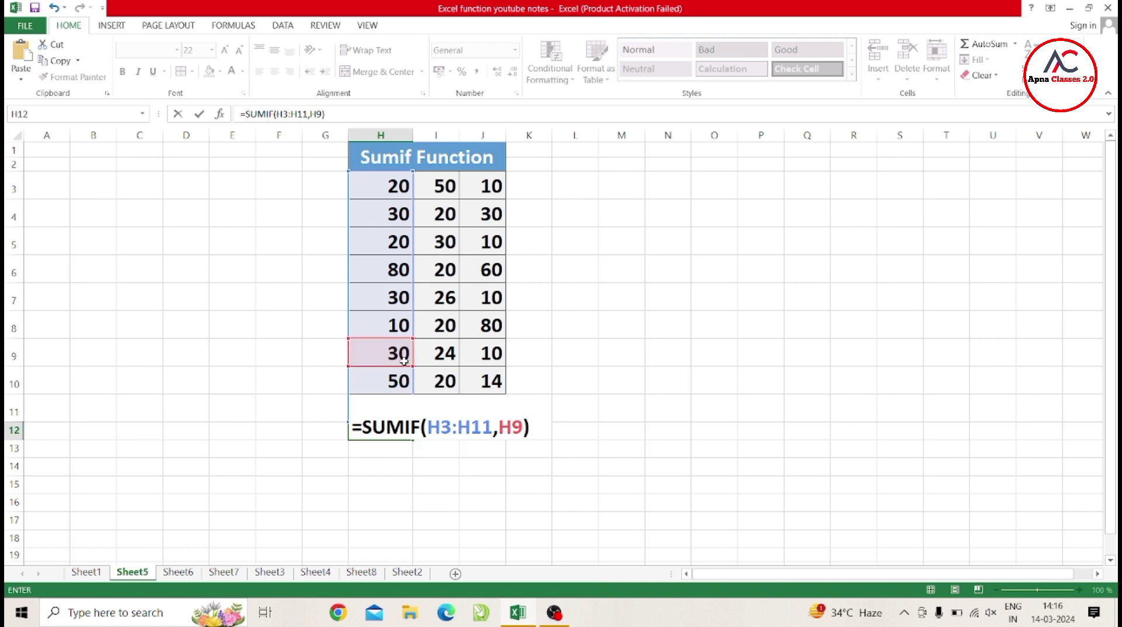
key("Return")
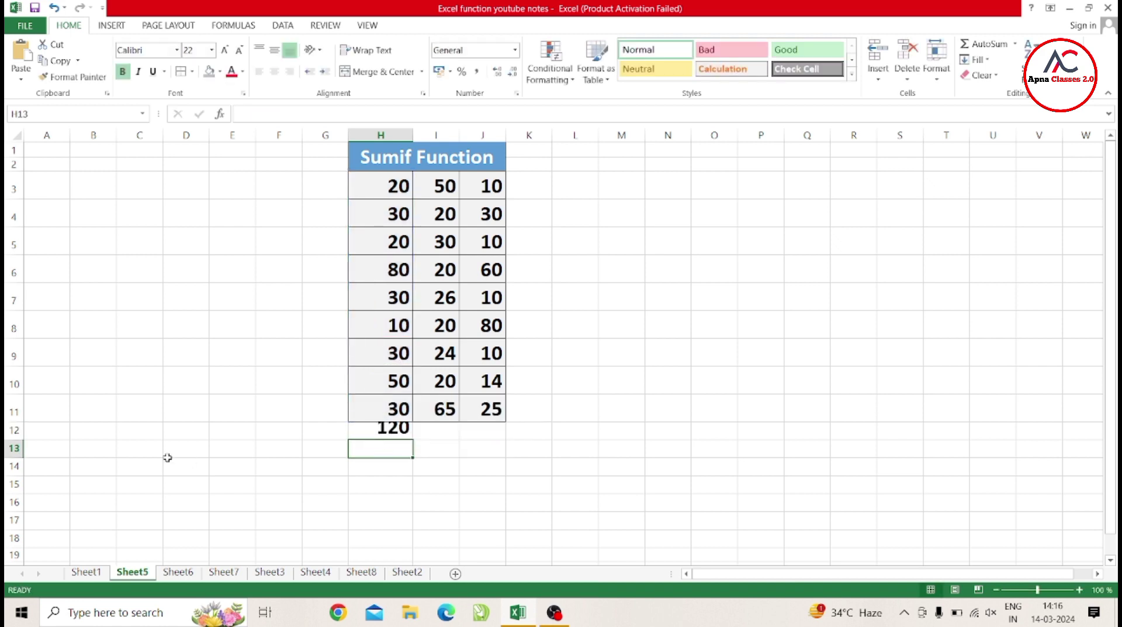
left_click_drag(21, 439, 21, 448)
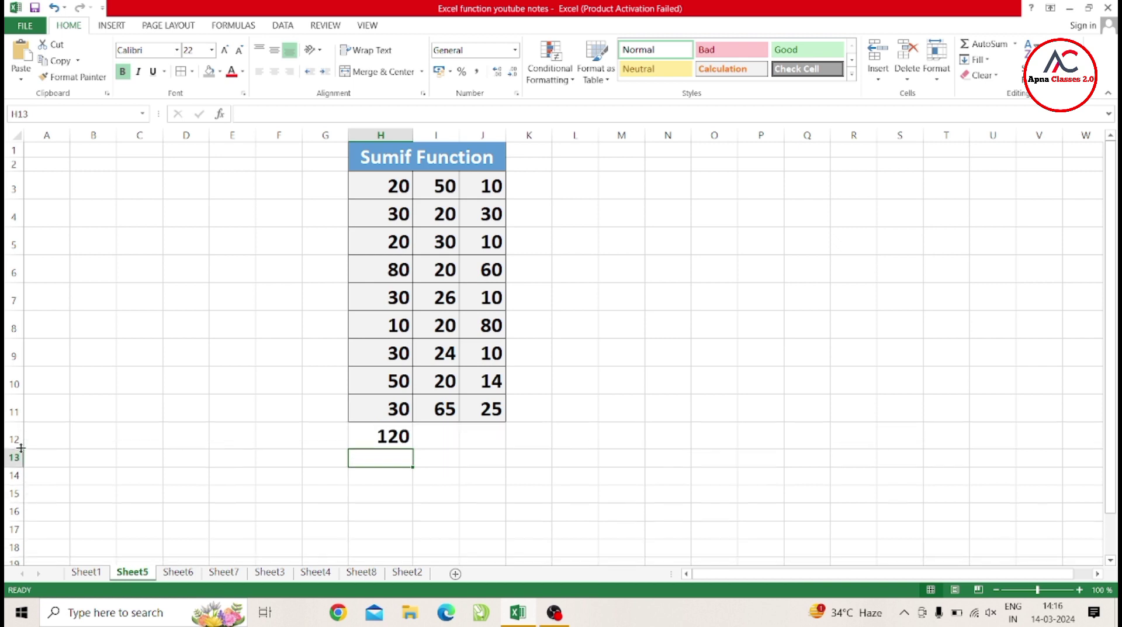
Enter =SUMIF(I3:I11,I6) in I12, totalling the 20s in column I to 80
left_click(439, 440)
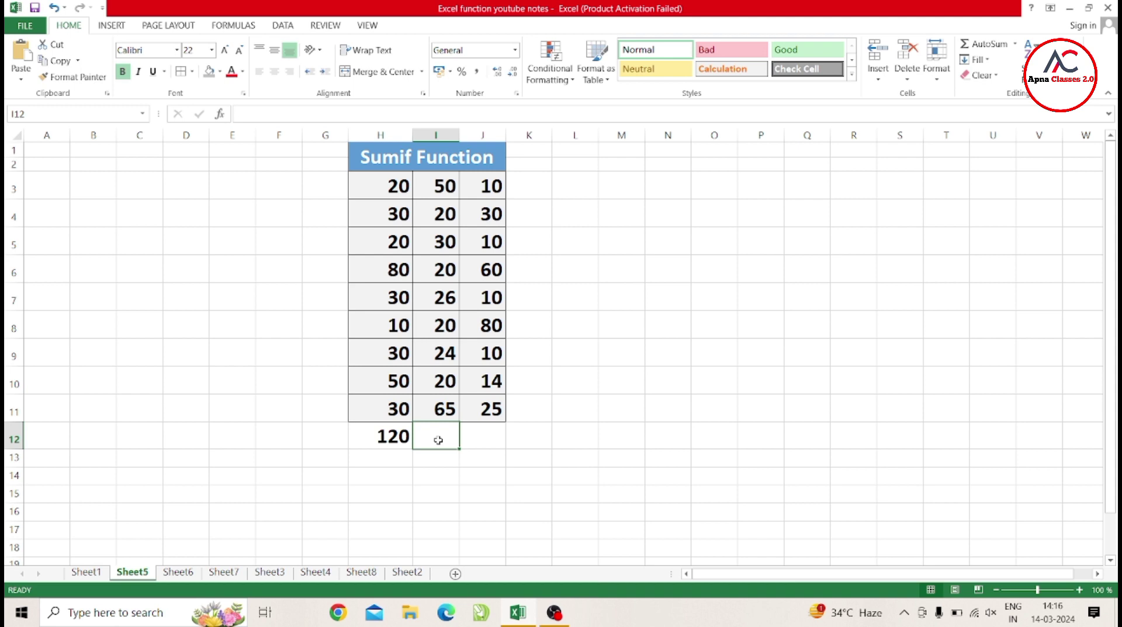
type("=")
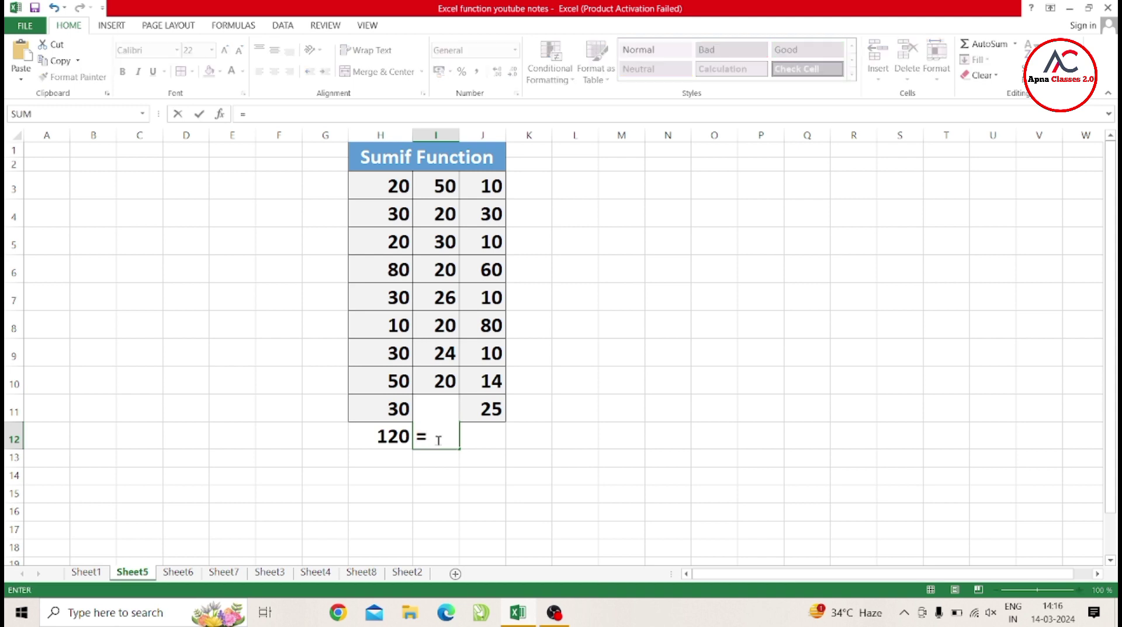
type("sum")
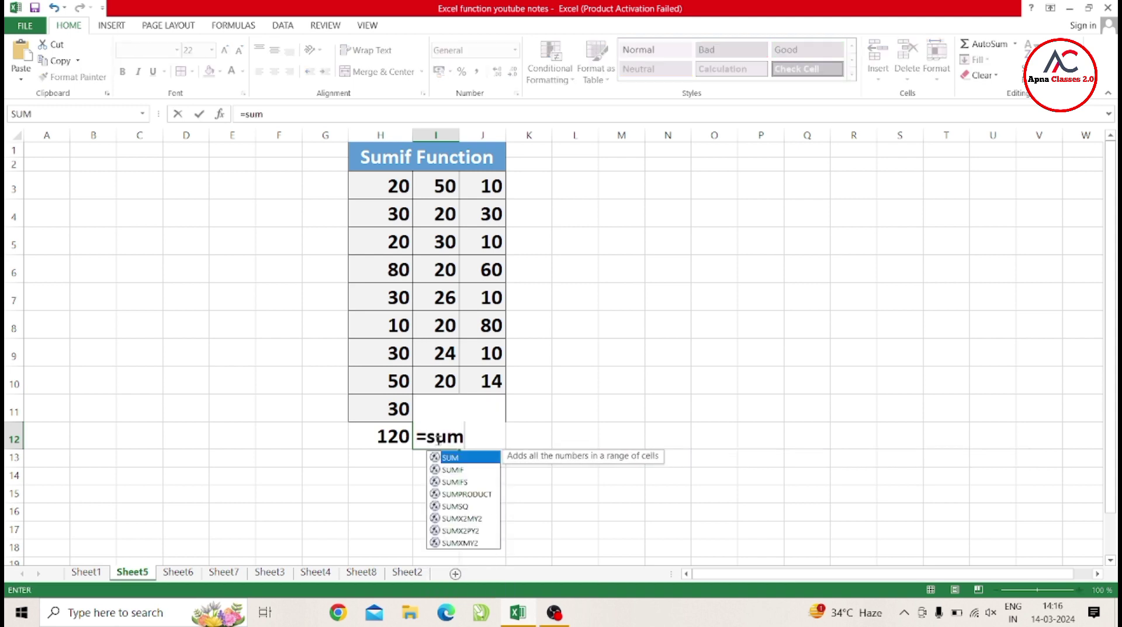
type("if")
key("Tab")
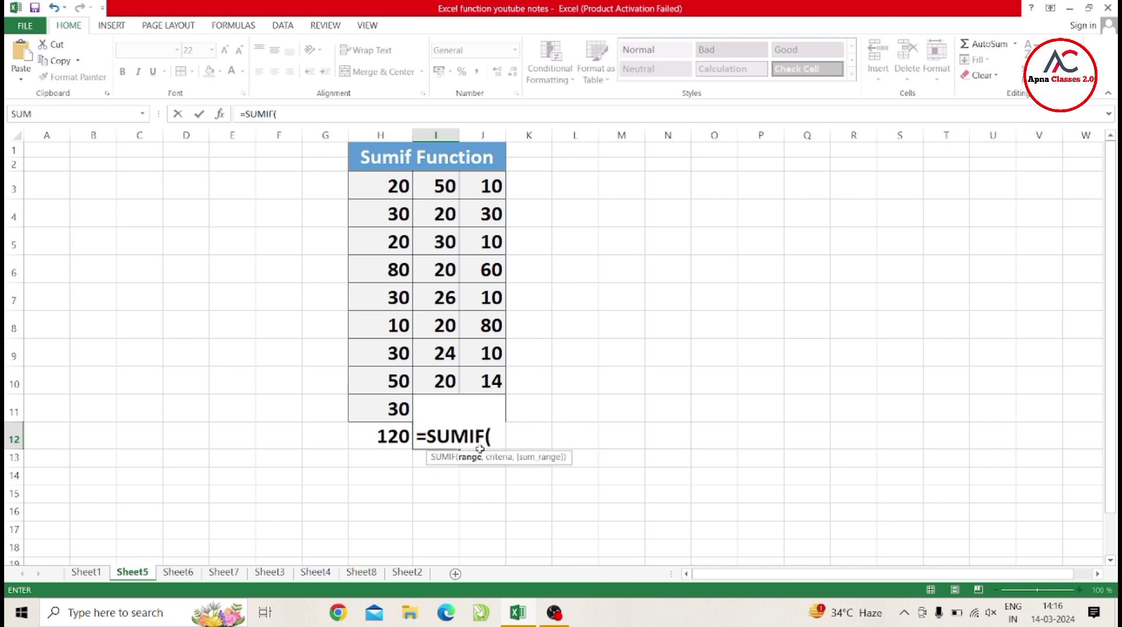
left_click_drag(444, 186, 429, 410)
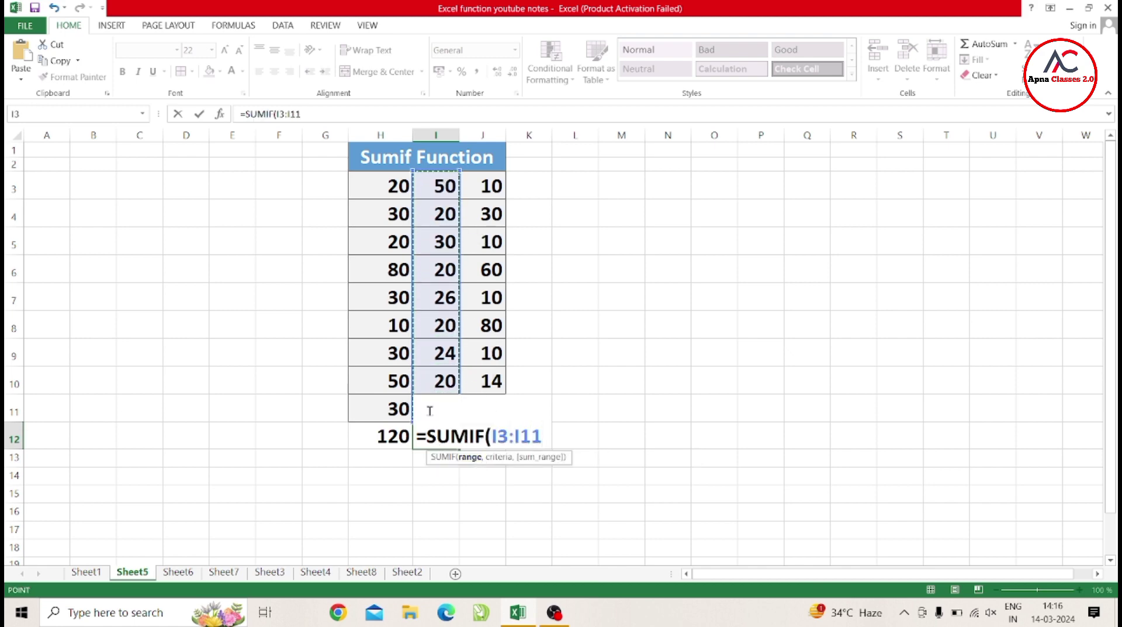
type(",")
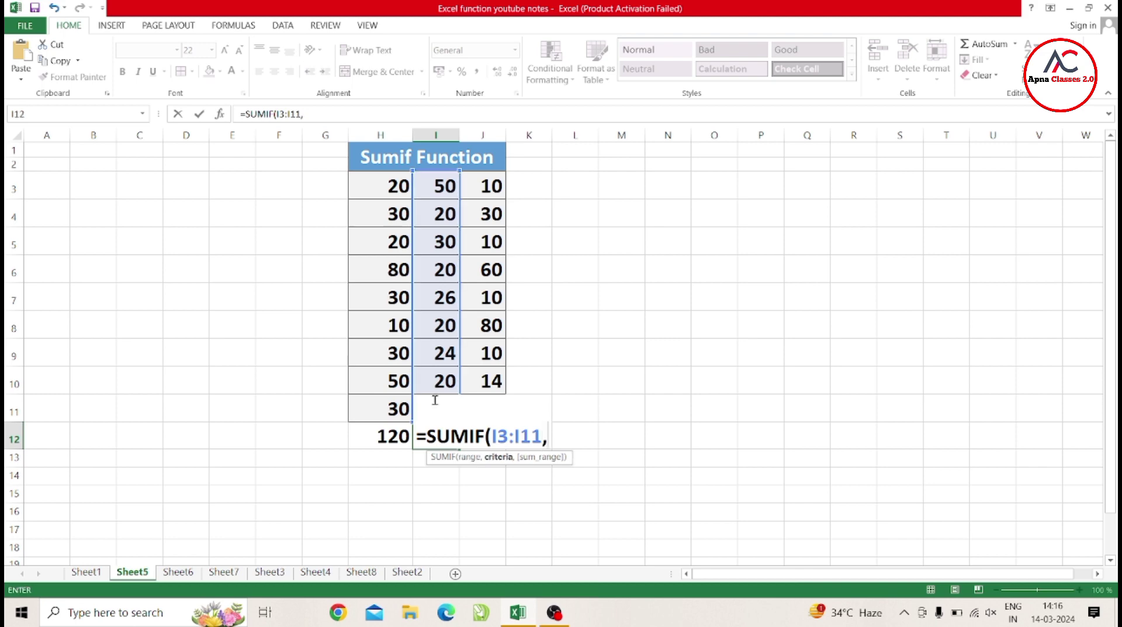
left_click(440, 275)
key("Return")
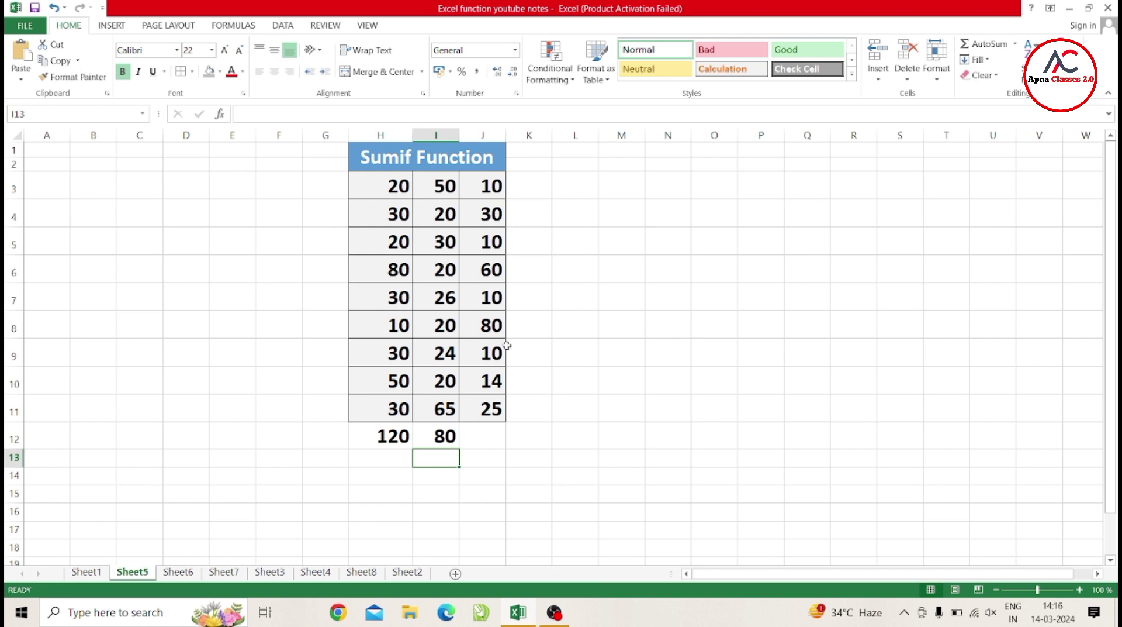
Check I12's result against the matching 20s in I4, I8, I10 and the non-matching 26 in I7
left_click(440, 438)
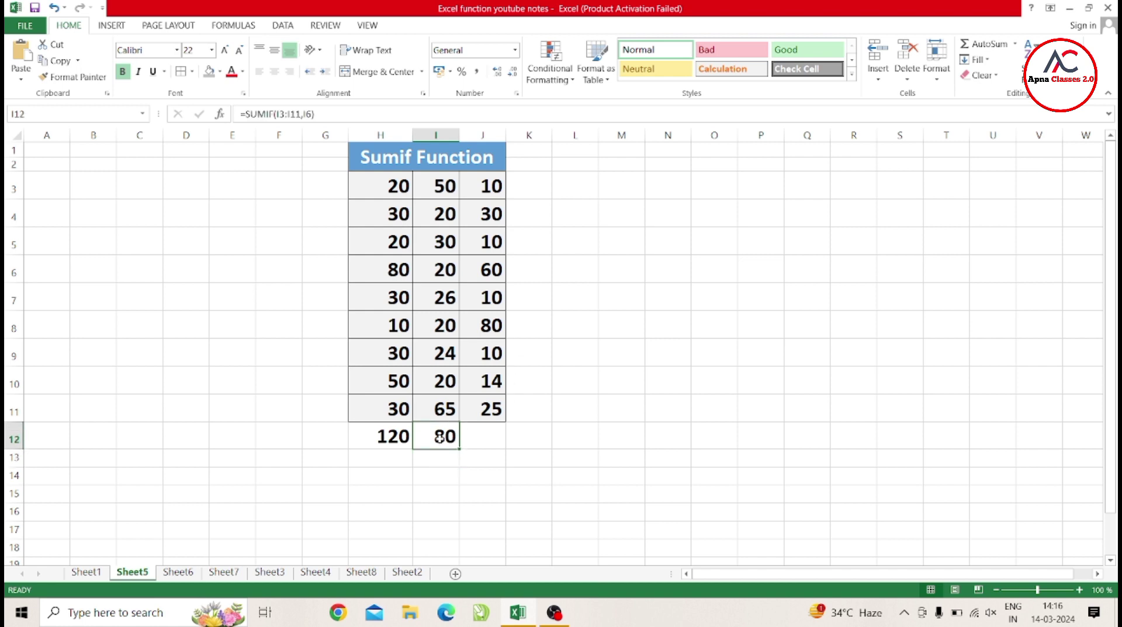
left_click(445, 217)
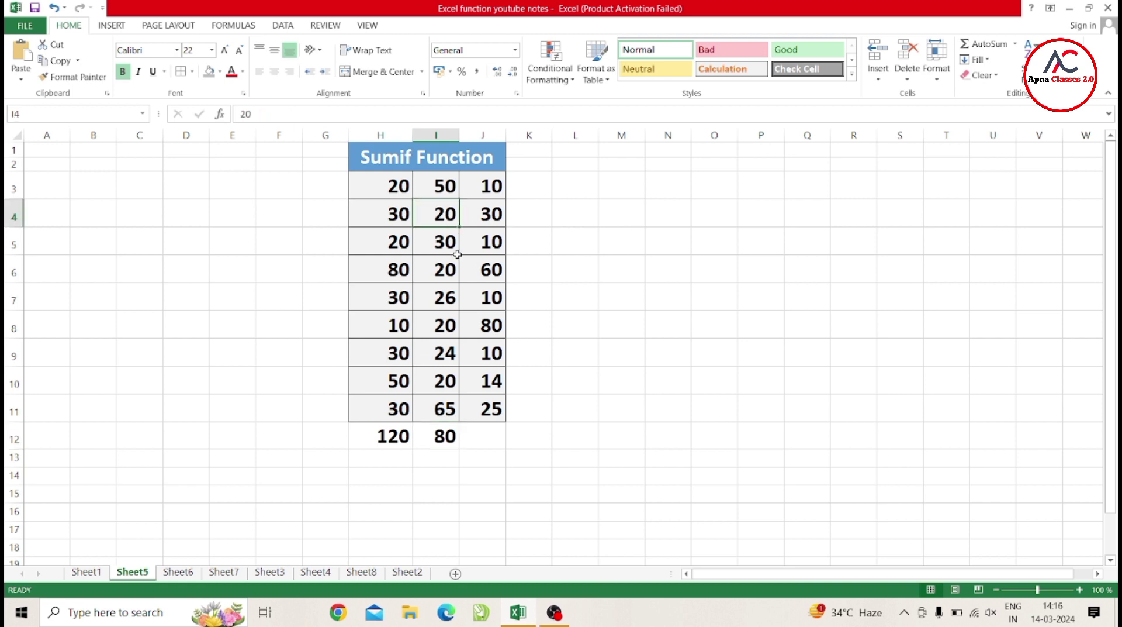
left_click(446, 321)
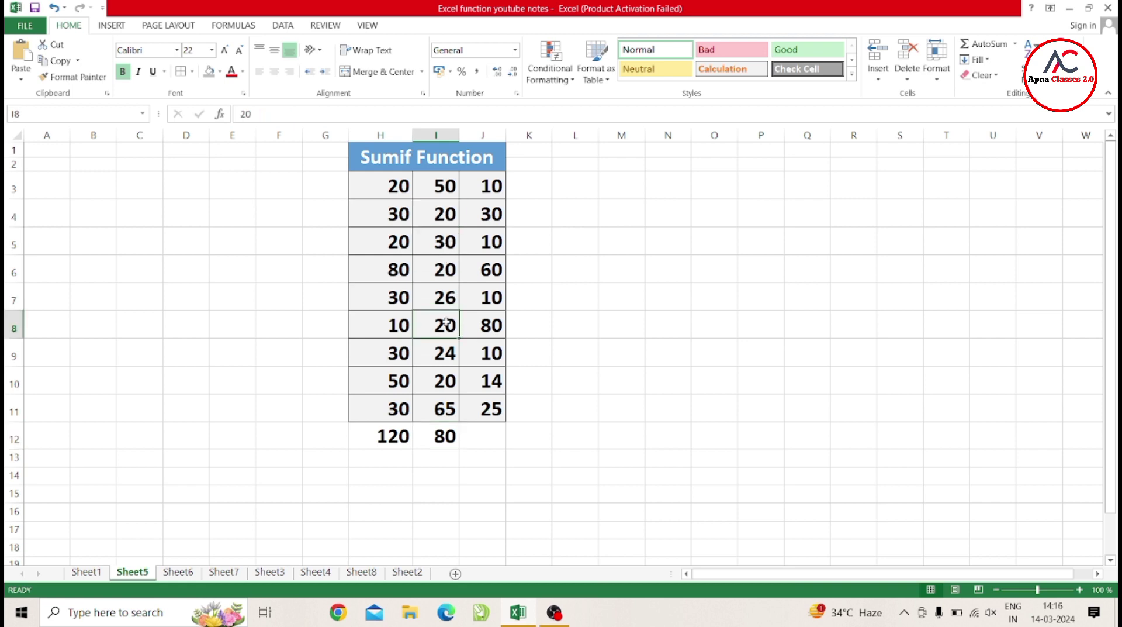
left_click(446, 379)
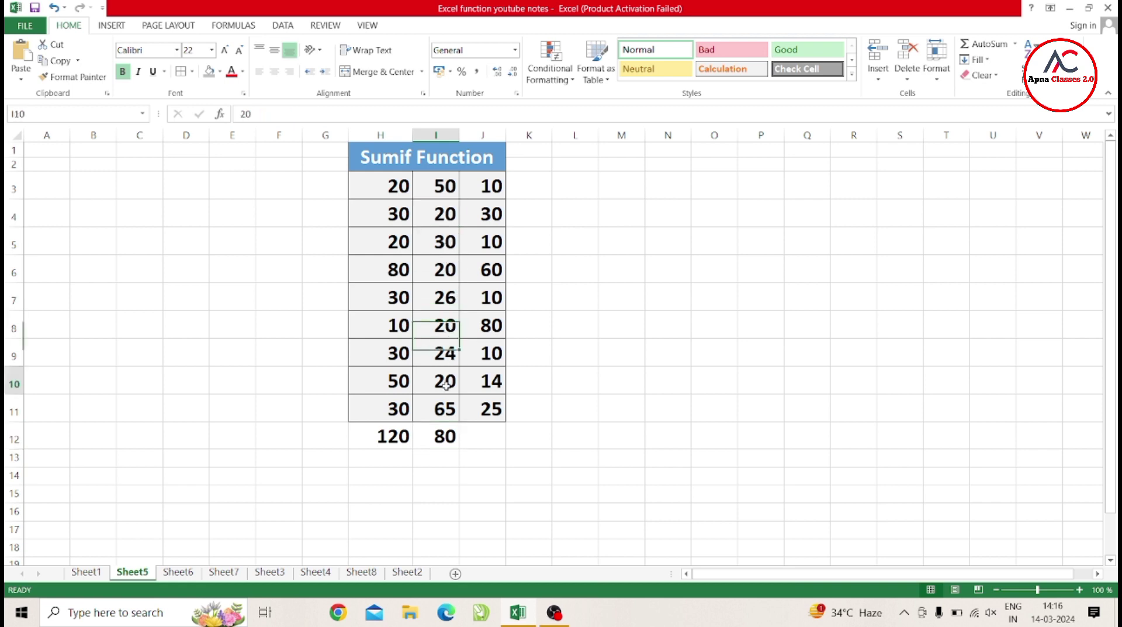
left_click(445, 289)
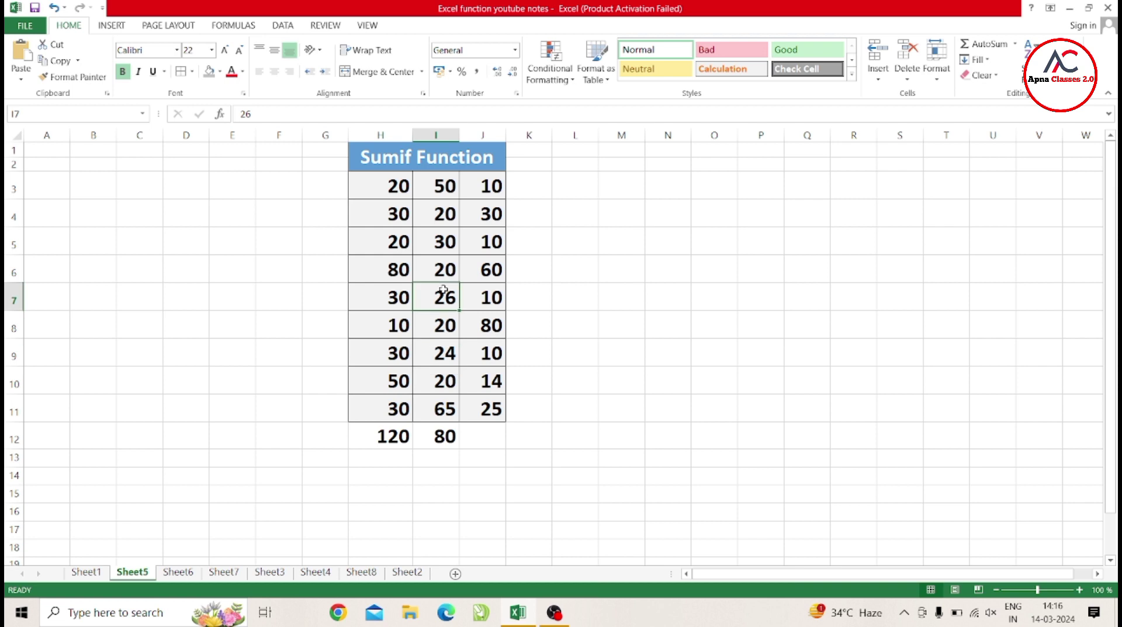
left_click(471, 436)
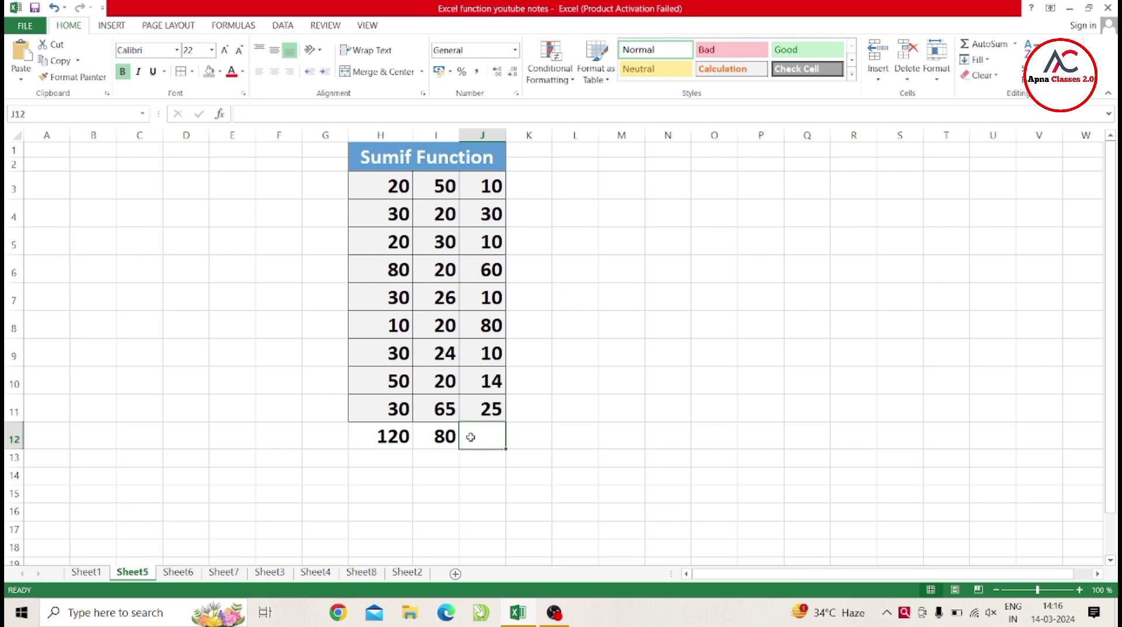
Switch to Sheet6's Count Function table and select G12 beneath it
left_click(184, 575)
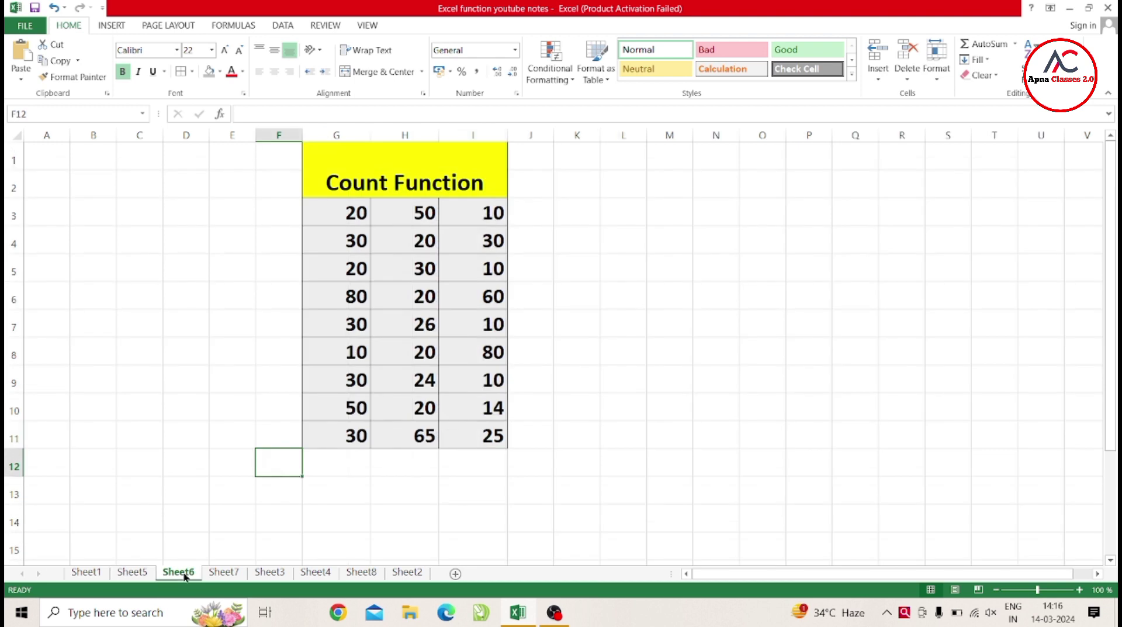
left_click(359, 457)
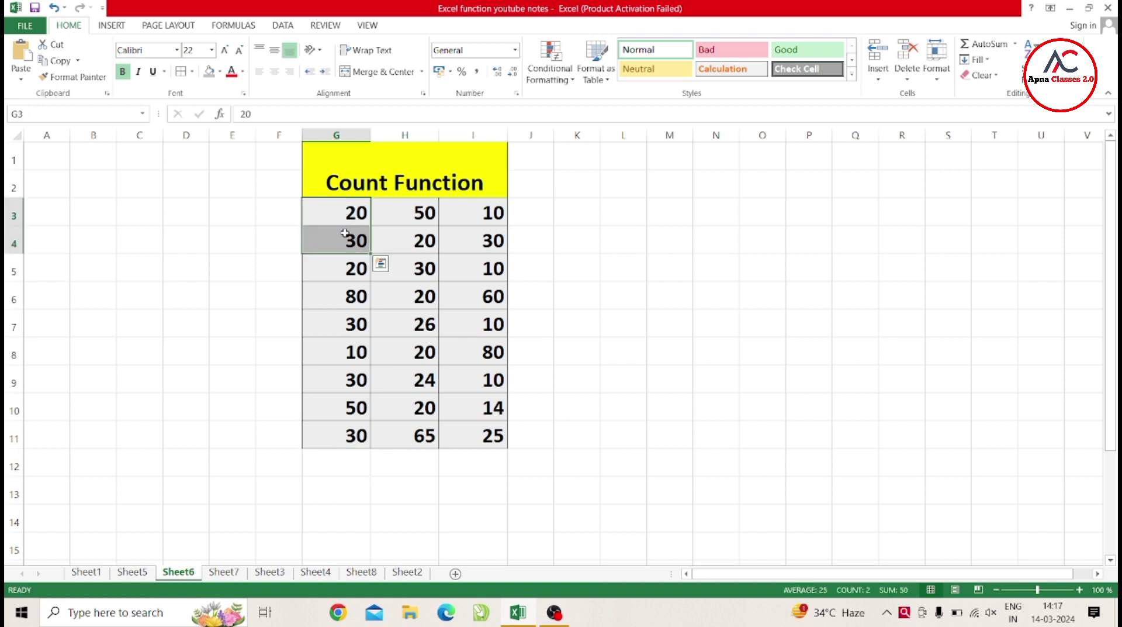
left_click(344, 252)
left_click(345, 264)
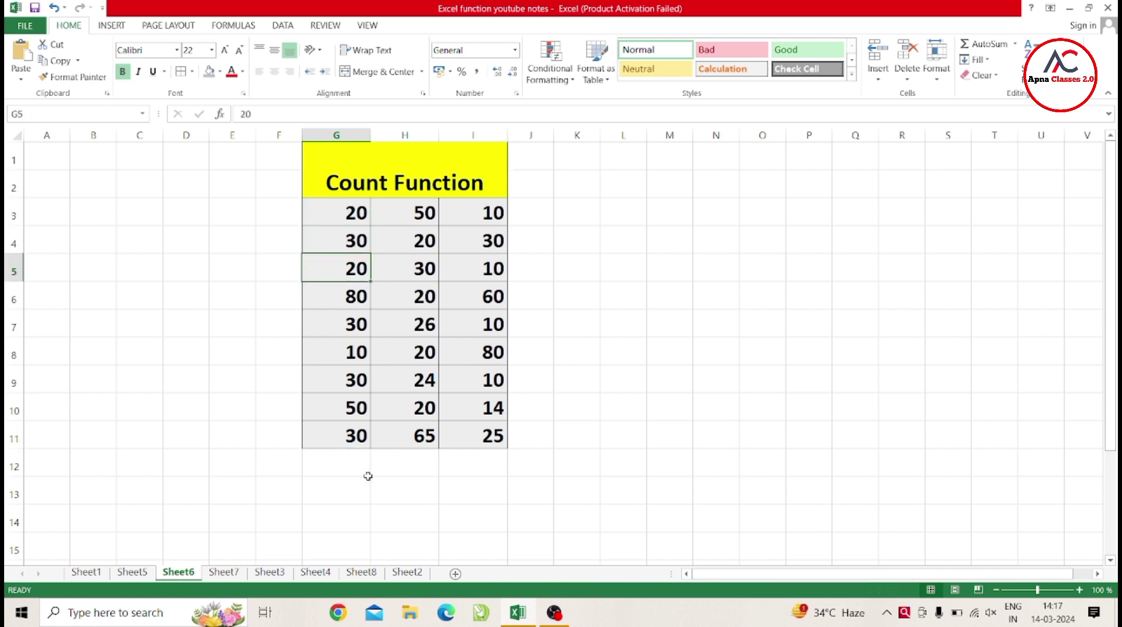
left_click(347, 456)
Enter =COUNT(G3:G11) in G12, giving 9, and review the counted range G3 to G11
type("=")
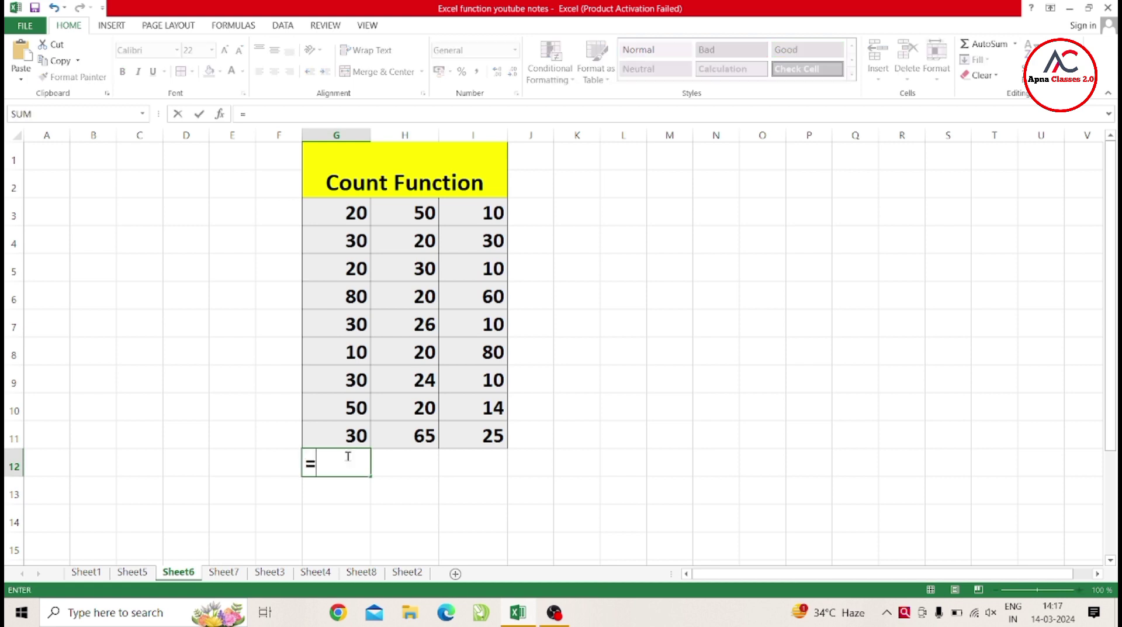
type("count")
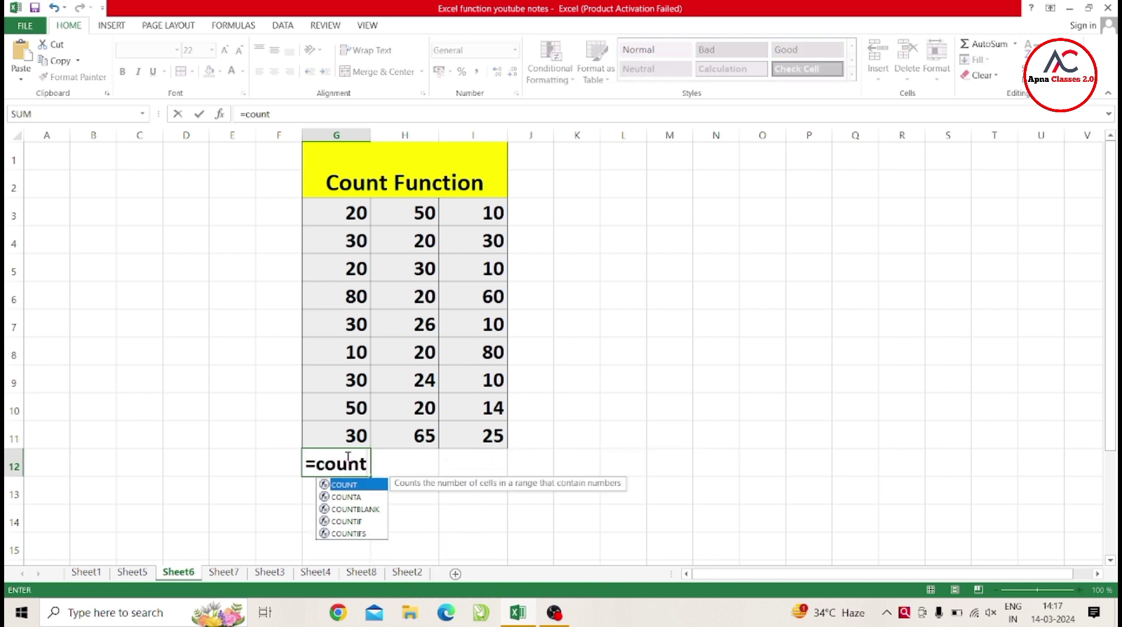
type("(")
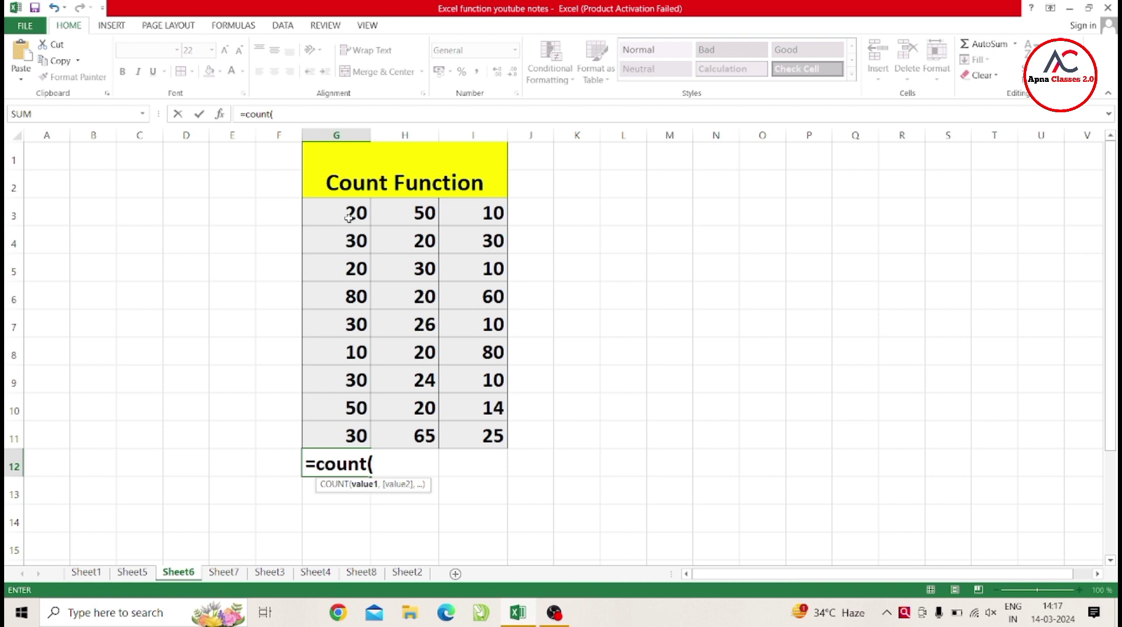
left_click_drag(351, 214, 341, 426)
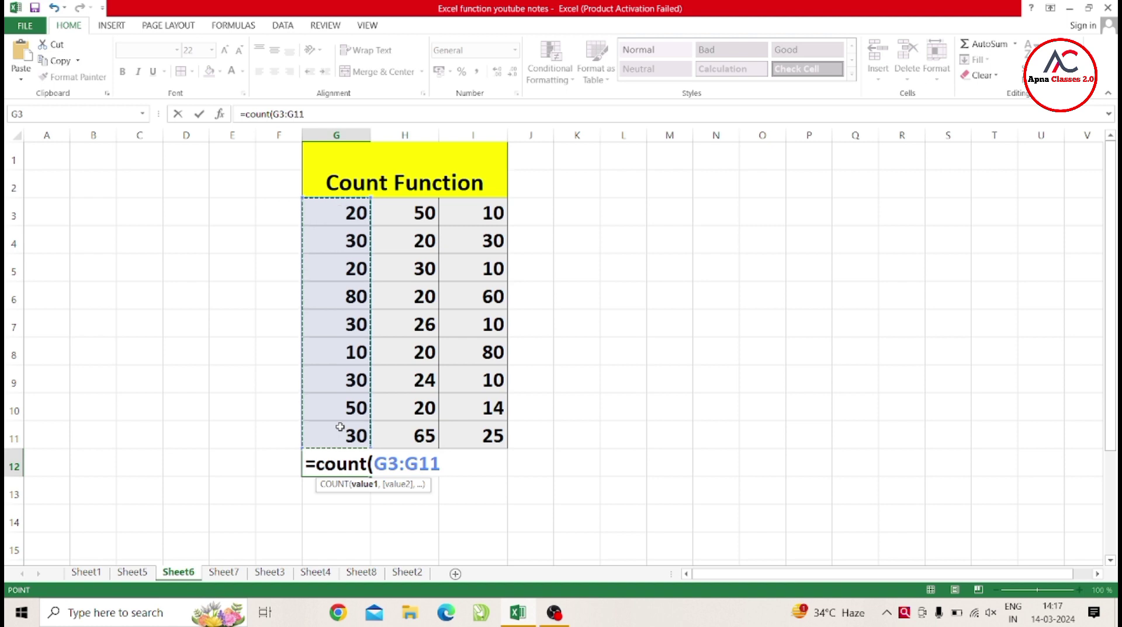
type(")")
key("Return")
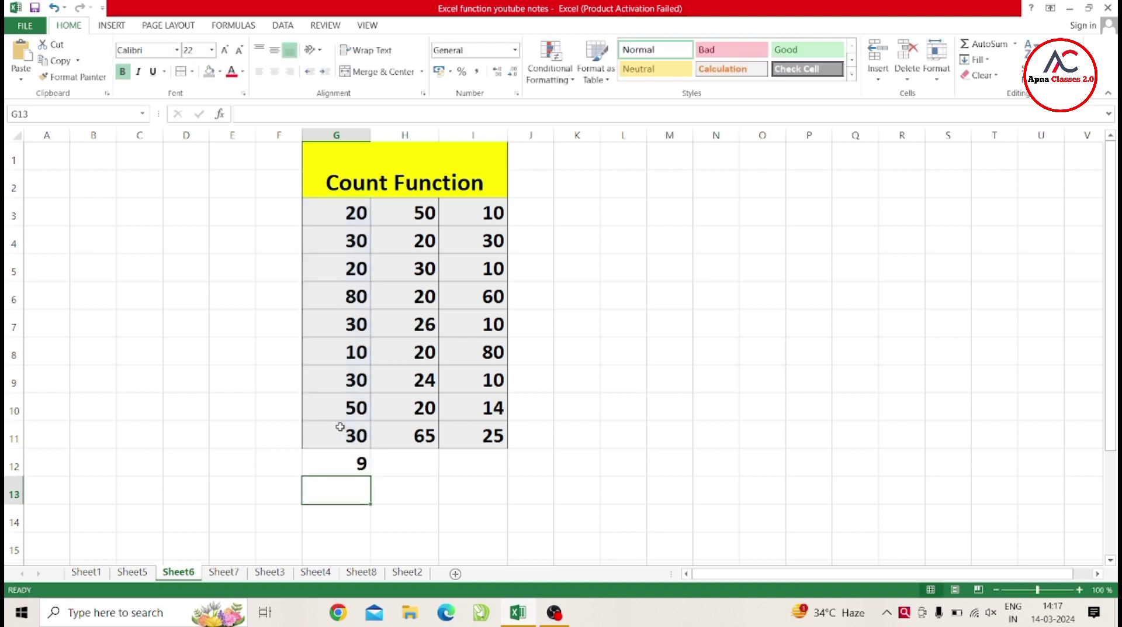
left_click(349, 458)
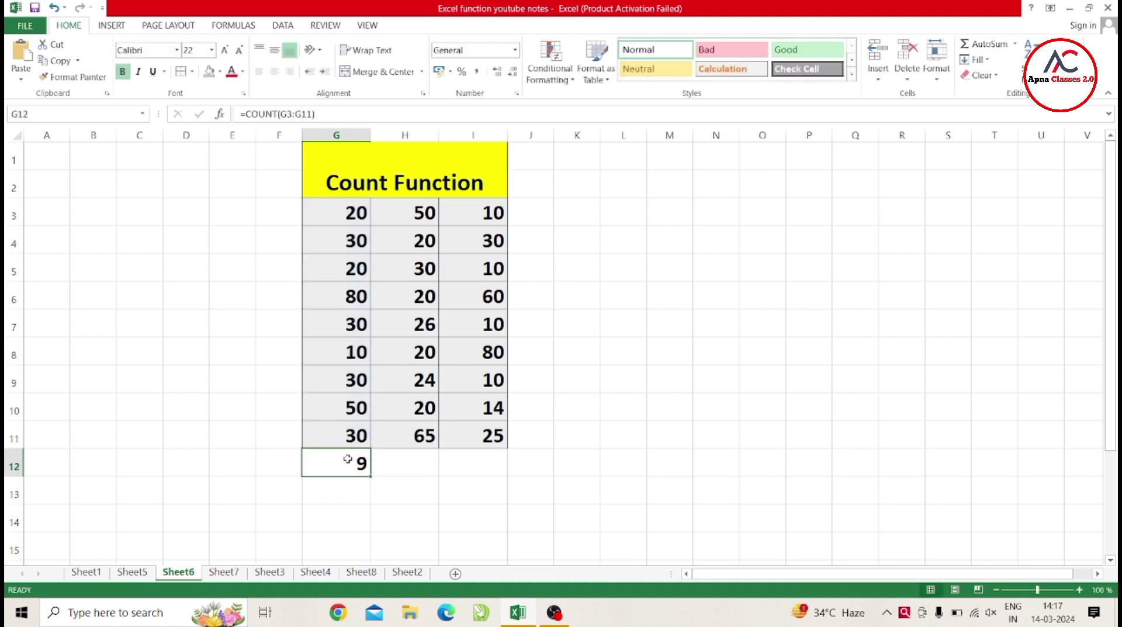
left_click(345, 207)
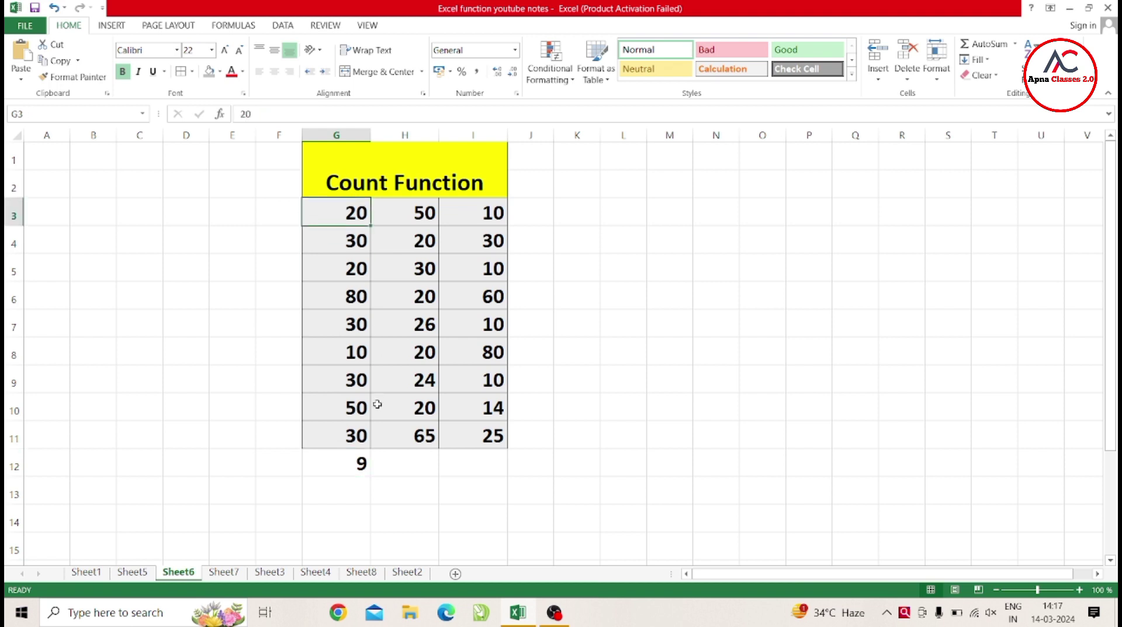
left_click(345, 433)
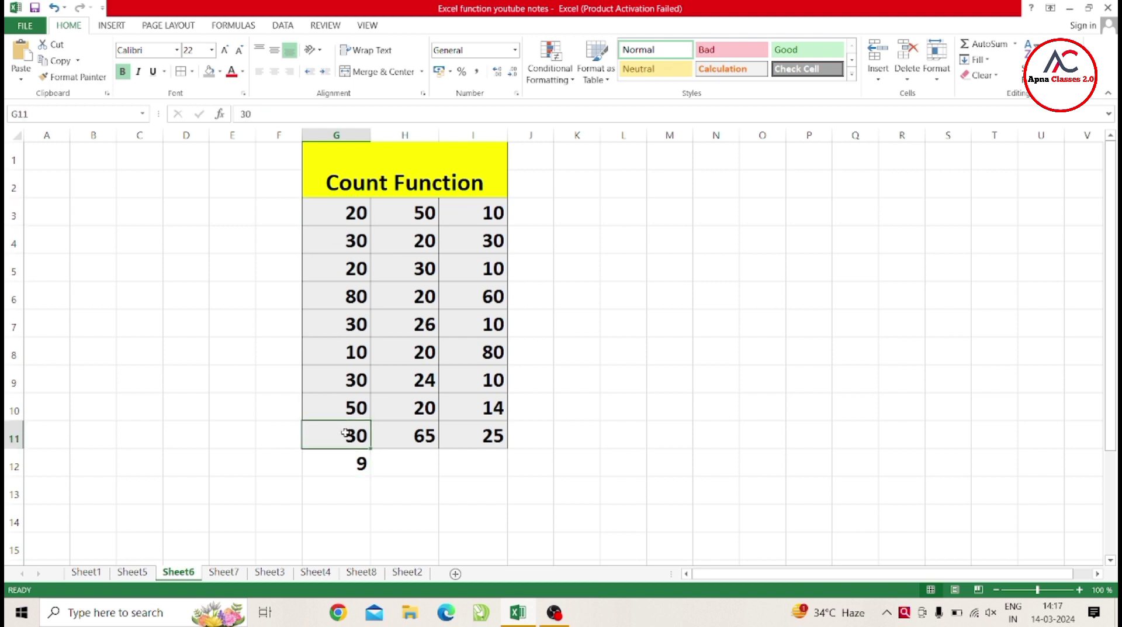
left_click(359, 471)
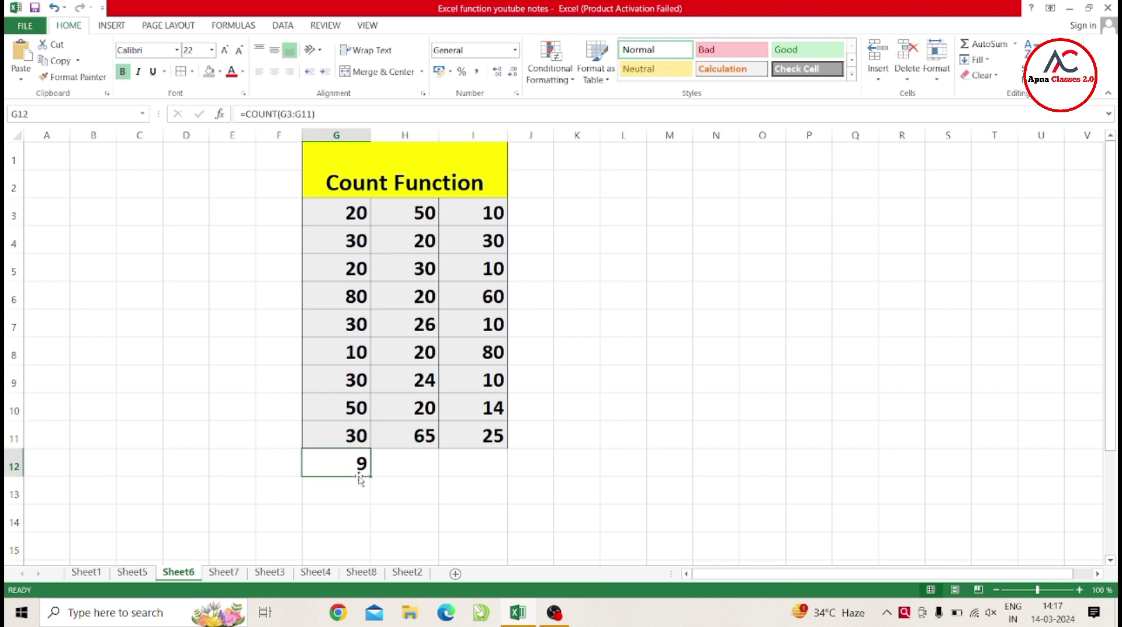
left_click(398, 461)
Enter =COUNT(H3:H11) in H12 for 9, then go to Sheet7's Countif Function table
type("=c")
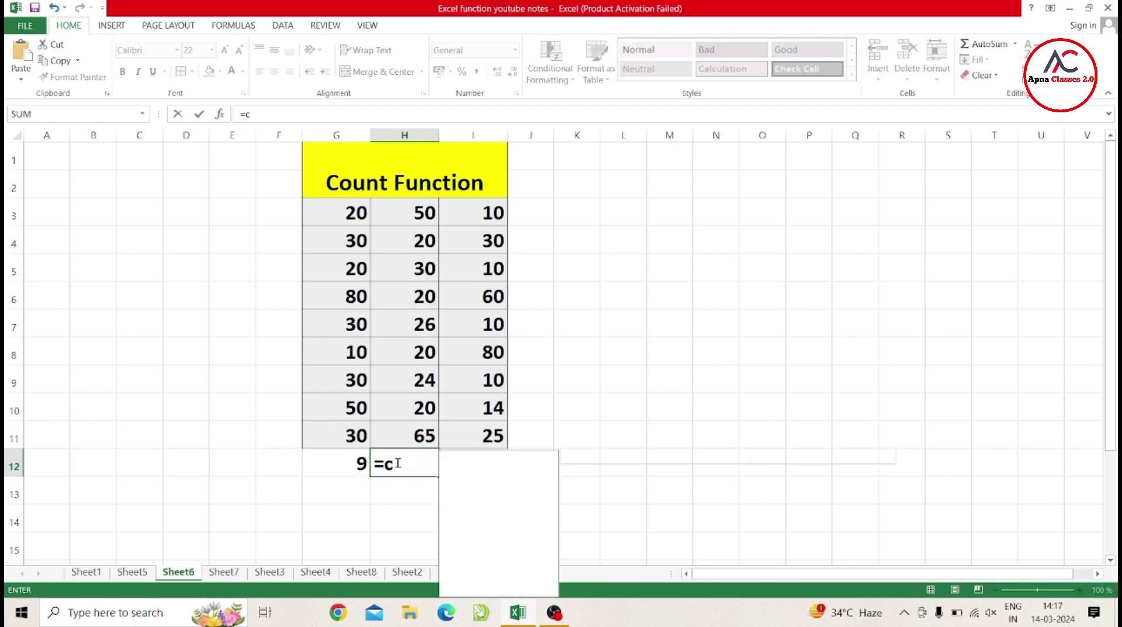
type("ount")
key("Tab")
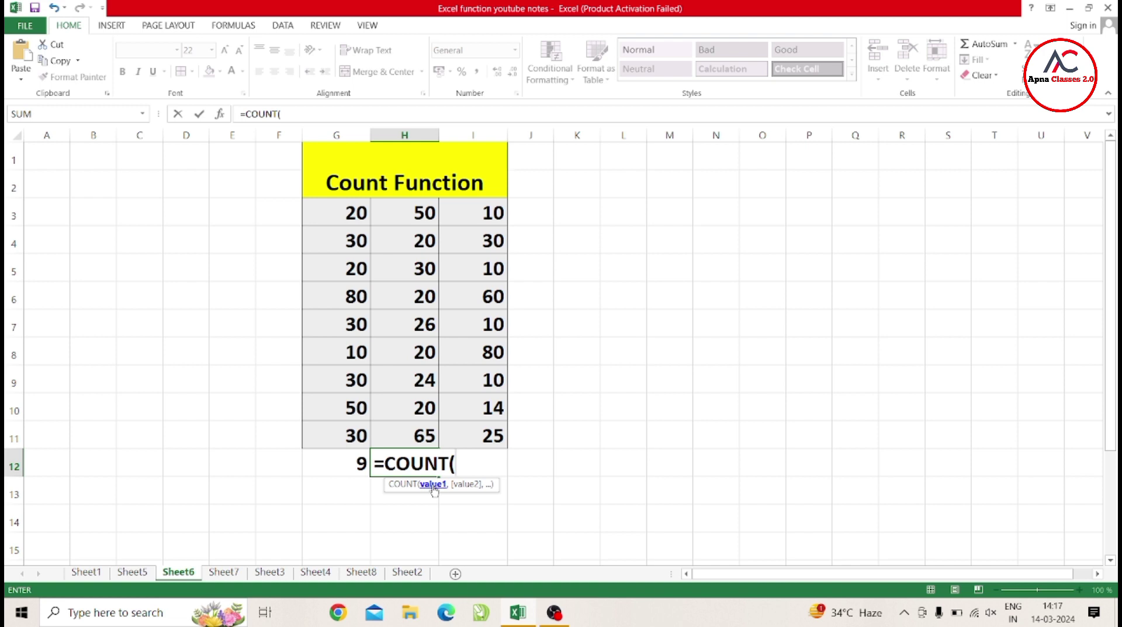
left_click_drag(421, 213, 408, 433)
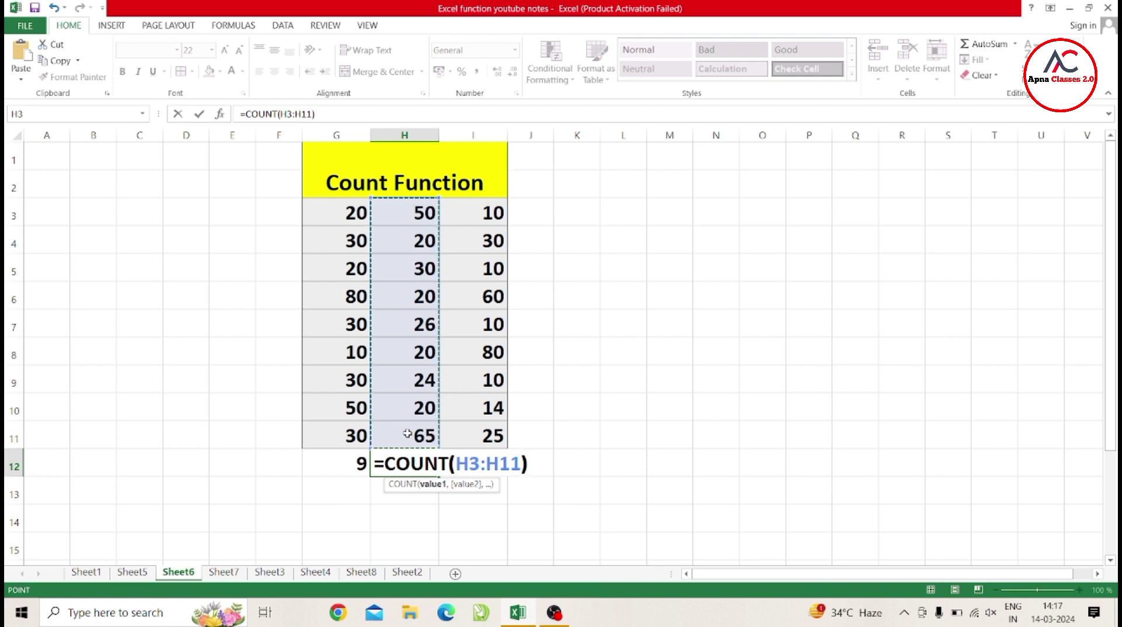
type(")")
key("Return")
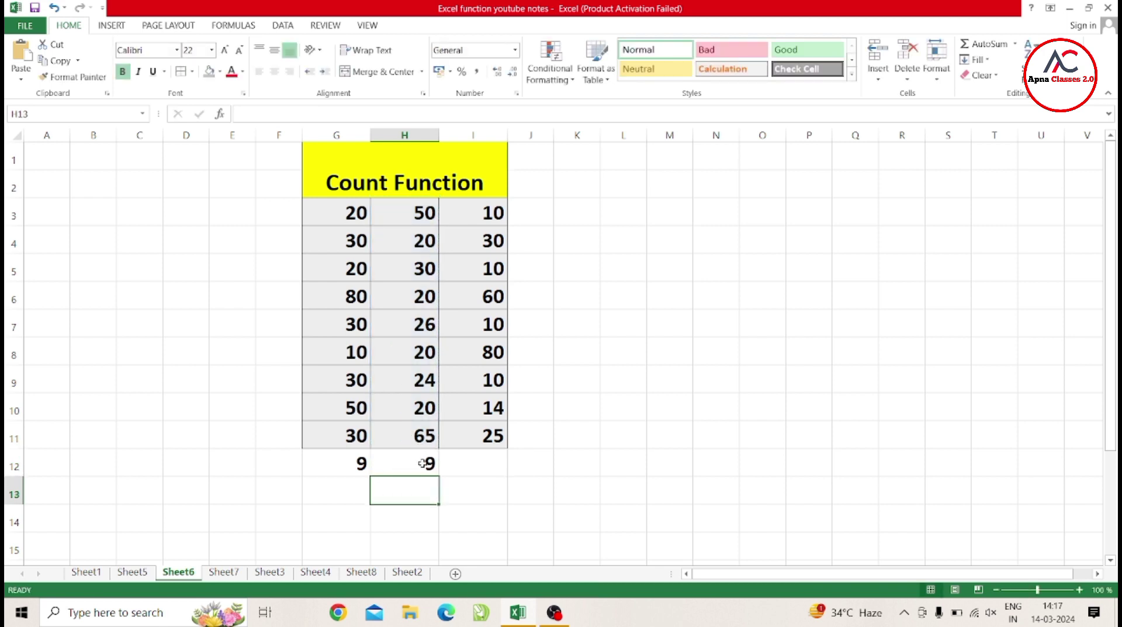
left_click(422, 463)
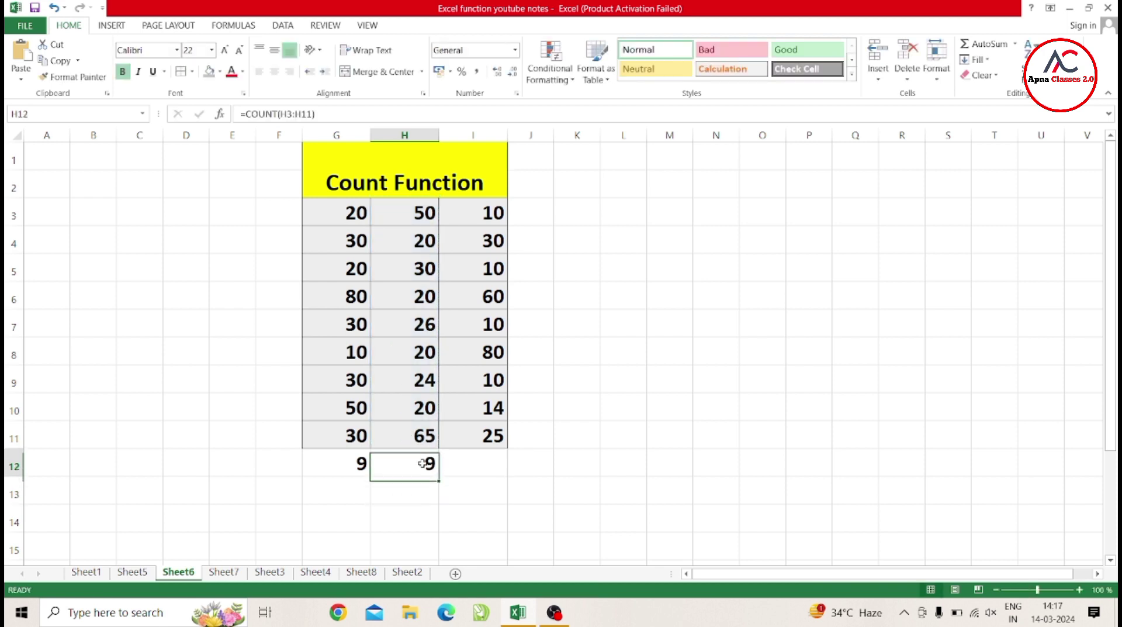
left_click(355, 294)
left_click(412, 319)
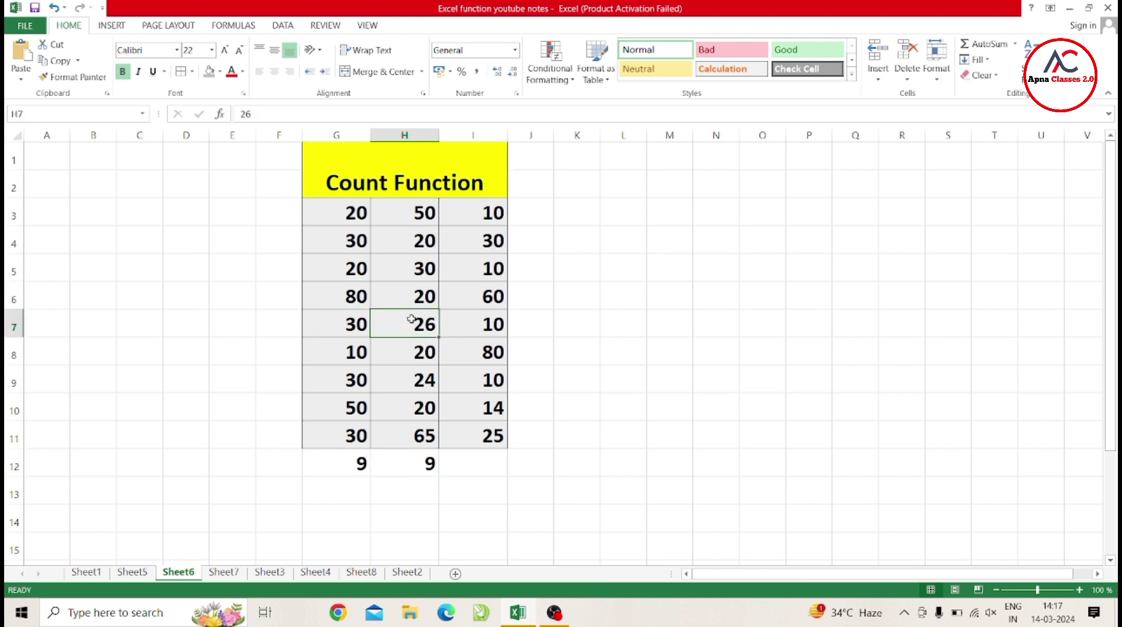
left_click(232, 574)
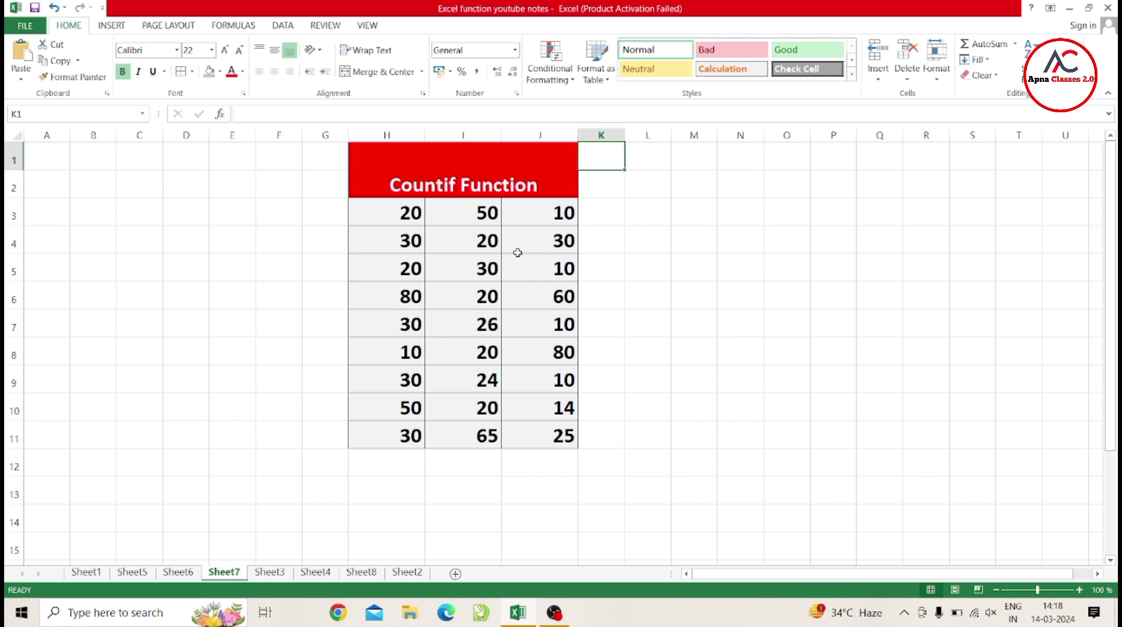
left_click(451, 474)
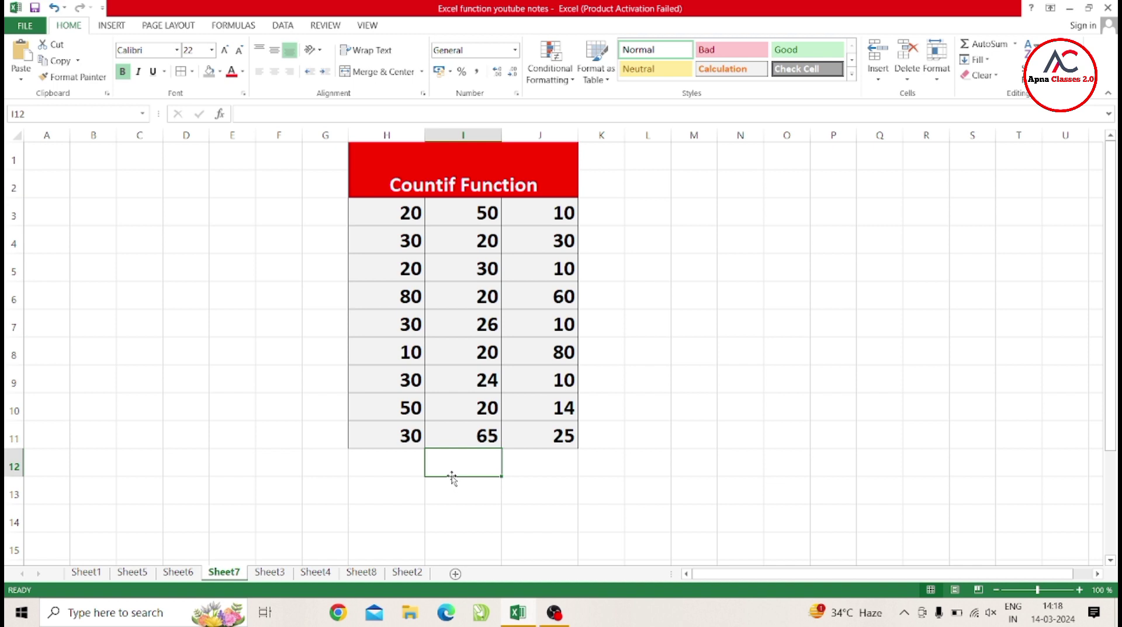
left_click(412, 468)
left_click(468, 471)
left_click(406, 463)
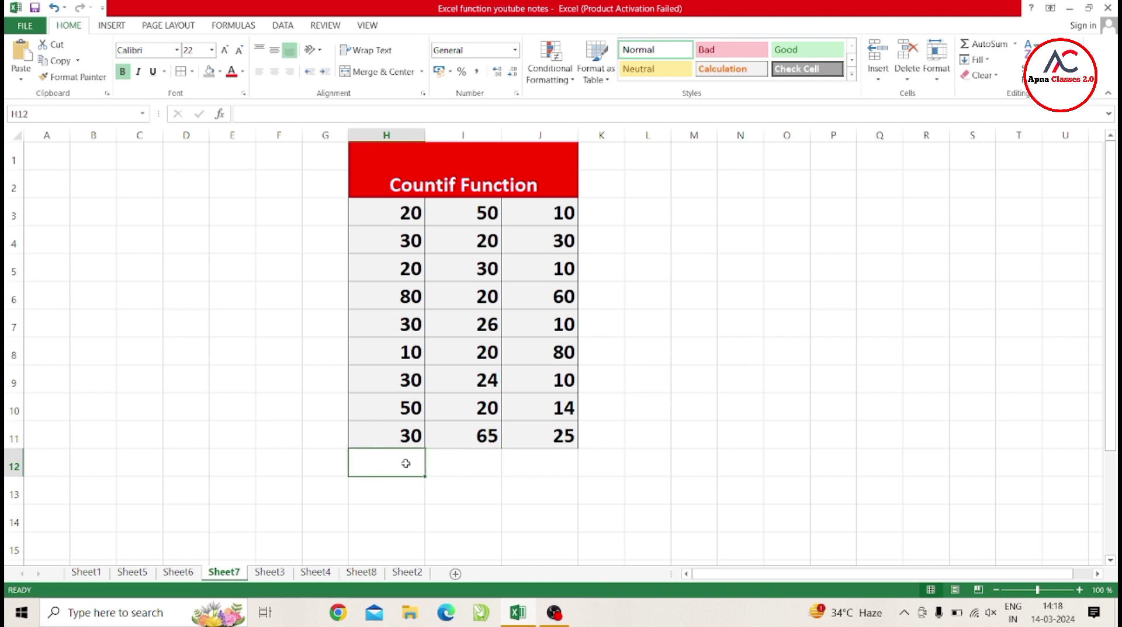
left_click(463, 462)
left_click(408, 462)
Enter =COUNTIF(H3:H11,H4) in H12, counting 4 cells equal to 30
type("=cou")
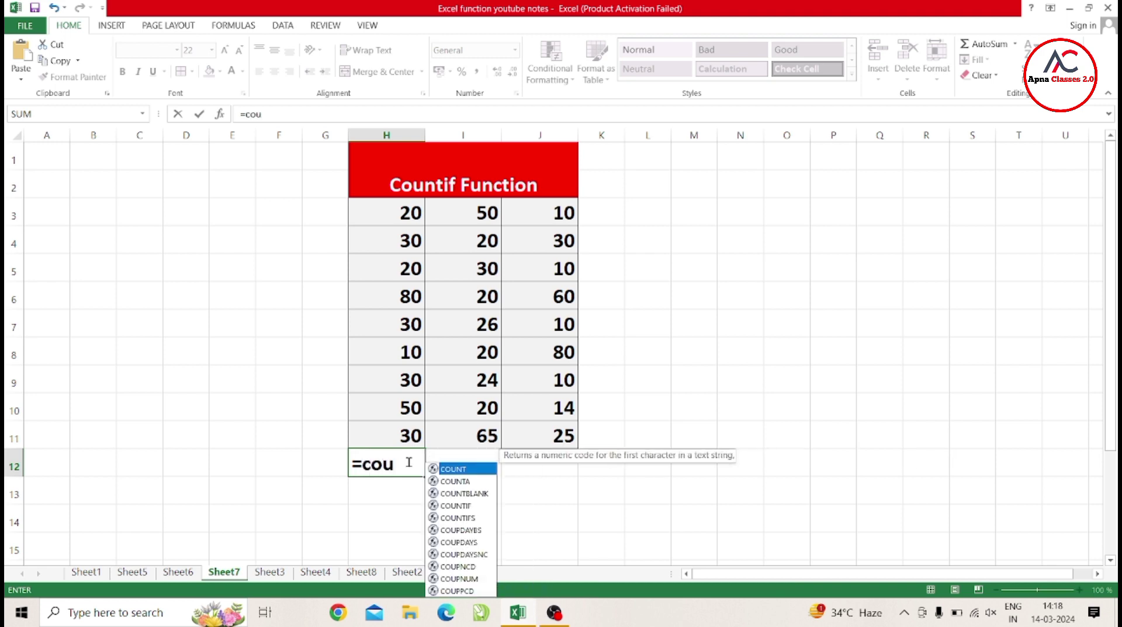
type("ntif")
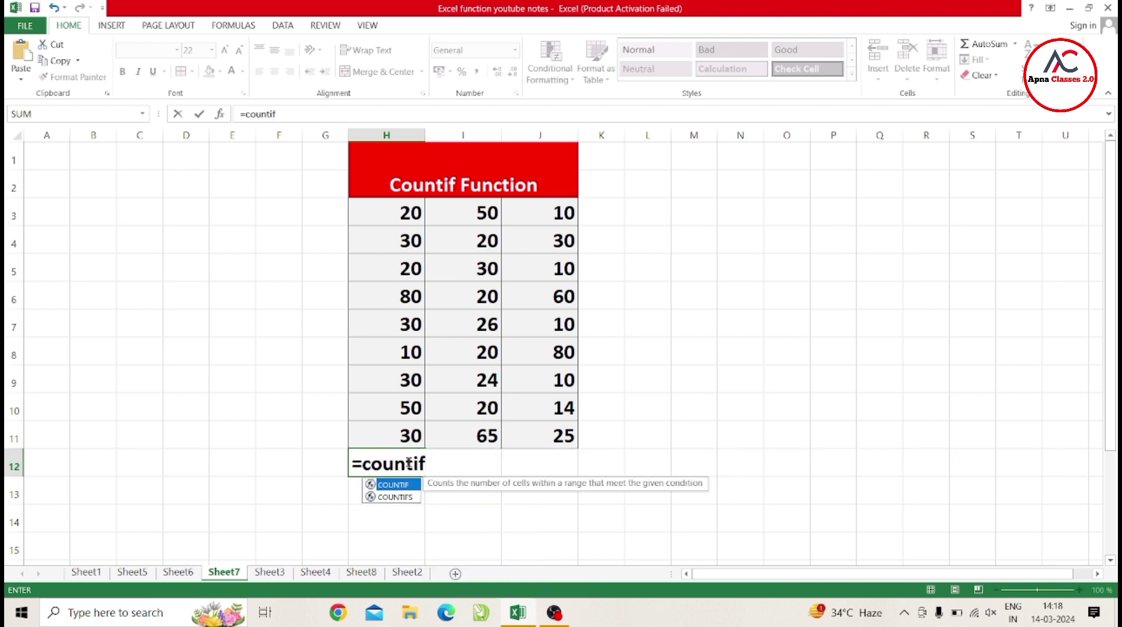
key("Tab")
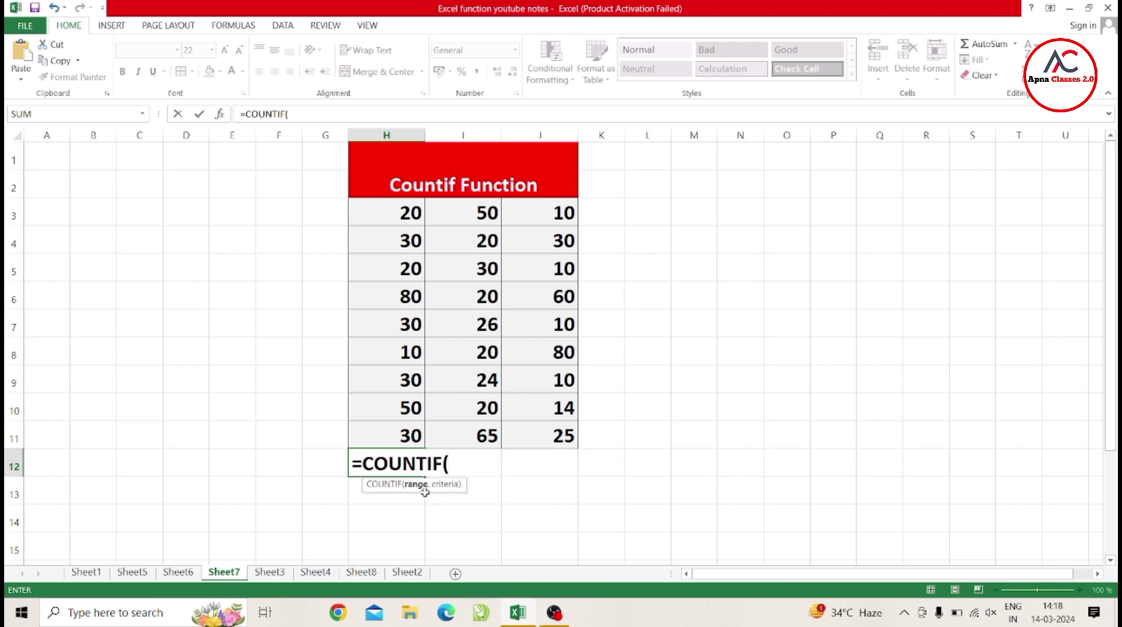
left_click_drag(387, 211, 380, 434)
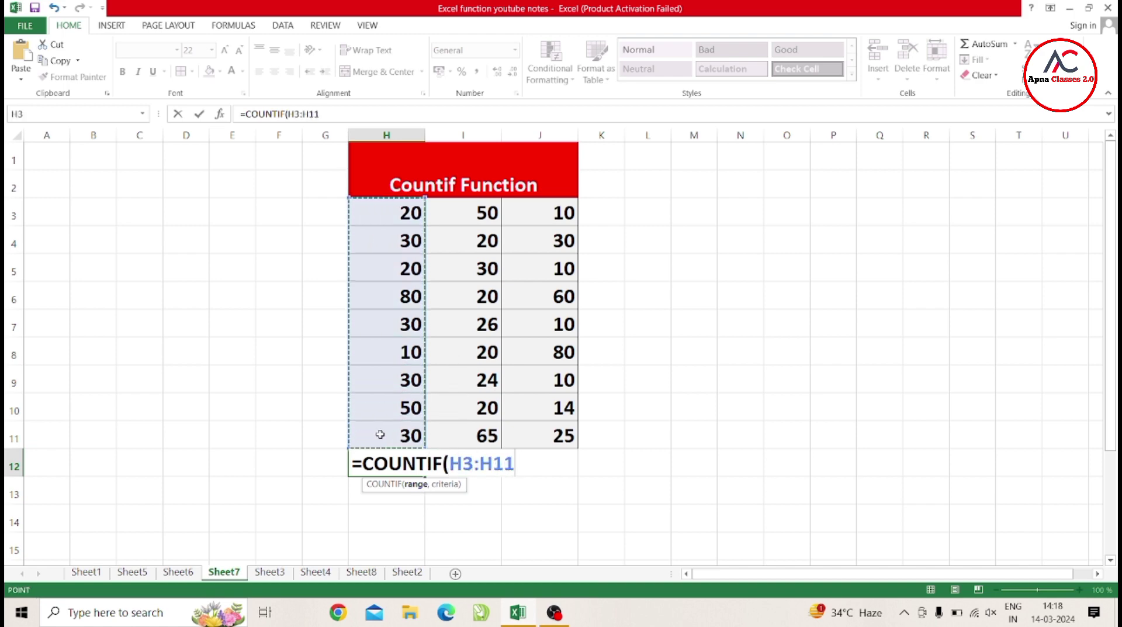
type(",")
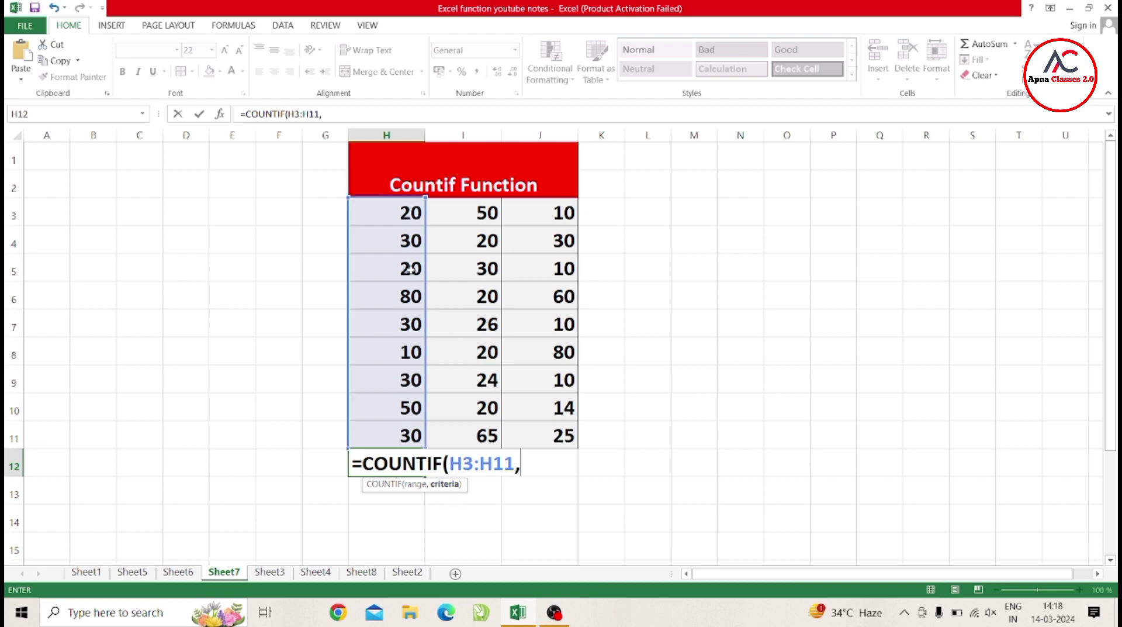
left_click(390, 242)
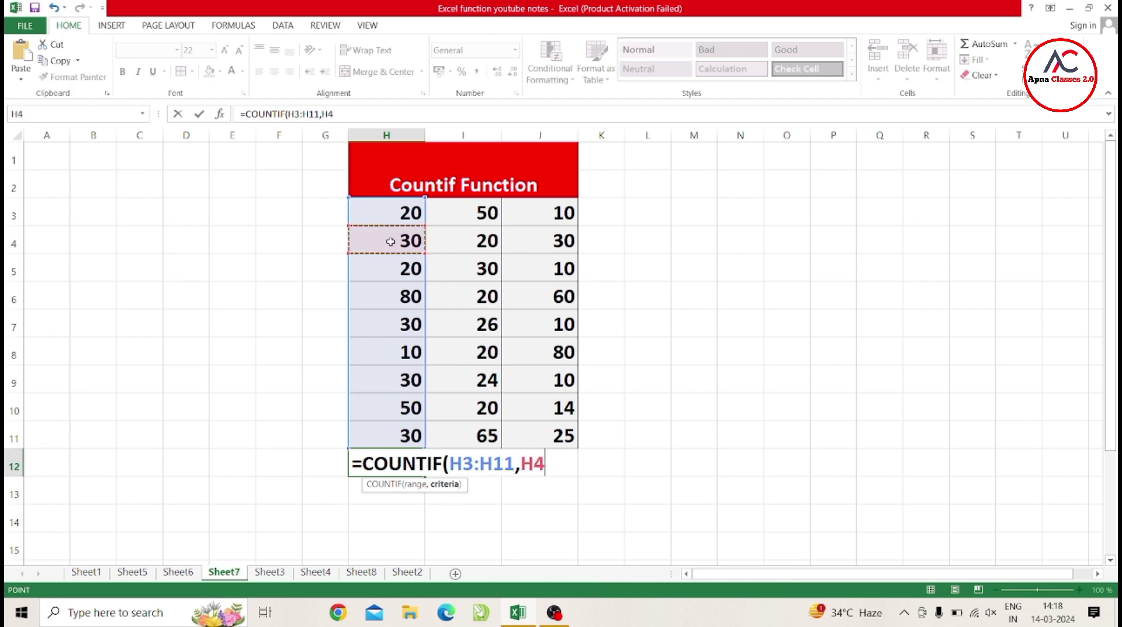
type(")")
key("Return")
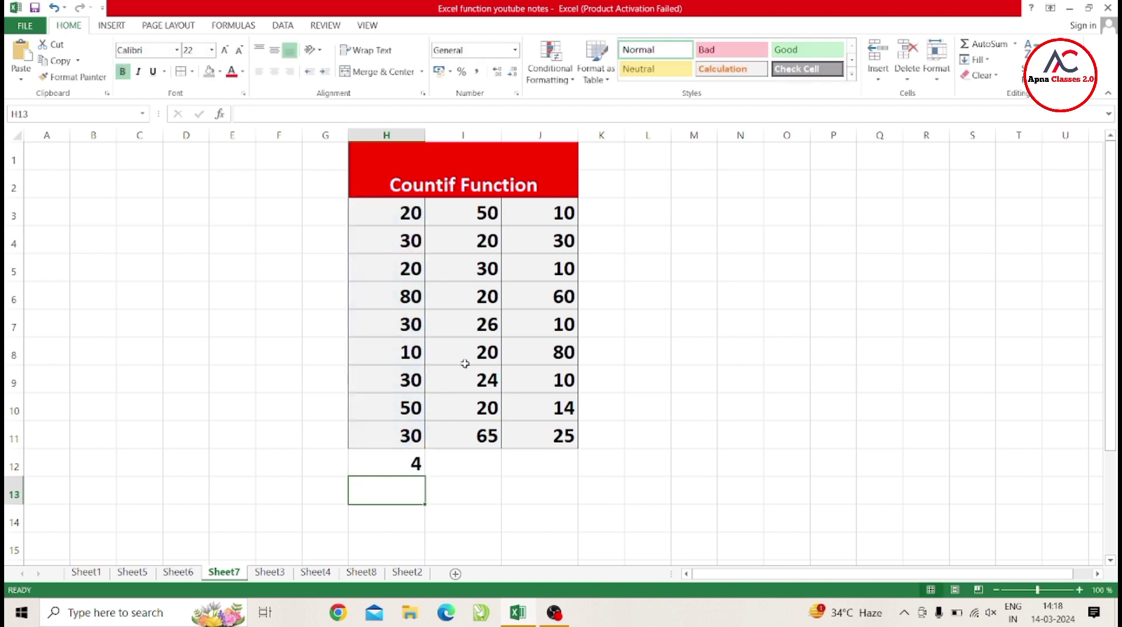
left_click(397, 456)
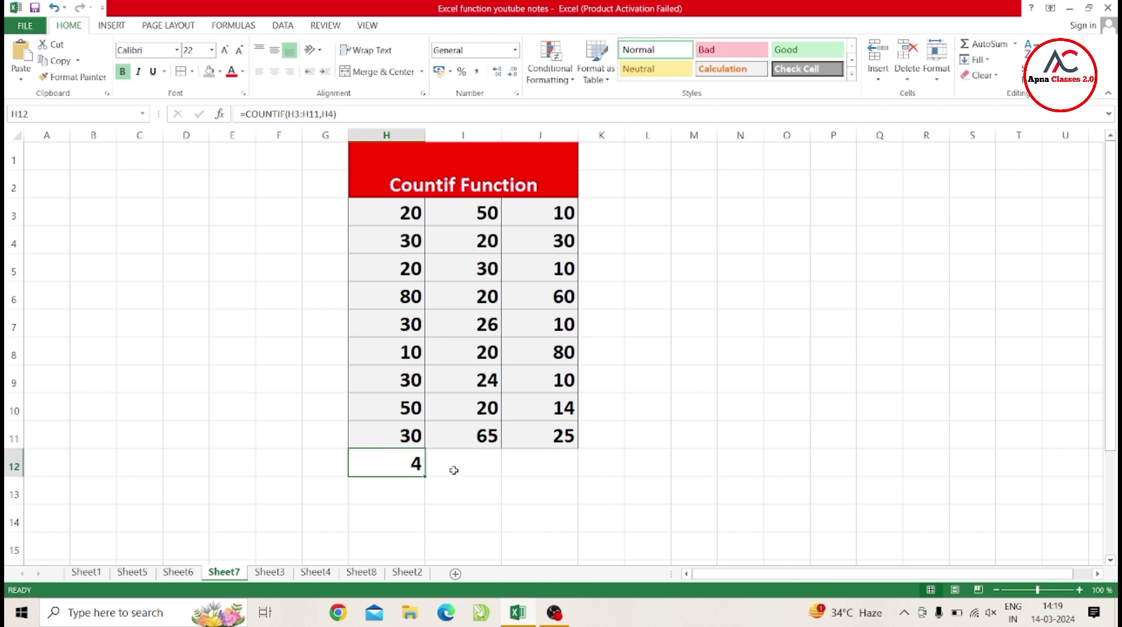
Enter =COUNTIF(I3:I11,I8) in I12, counting 4 cells equal to 20
left_click(470, 463)
type("=")
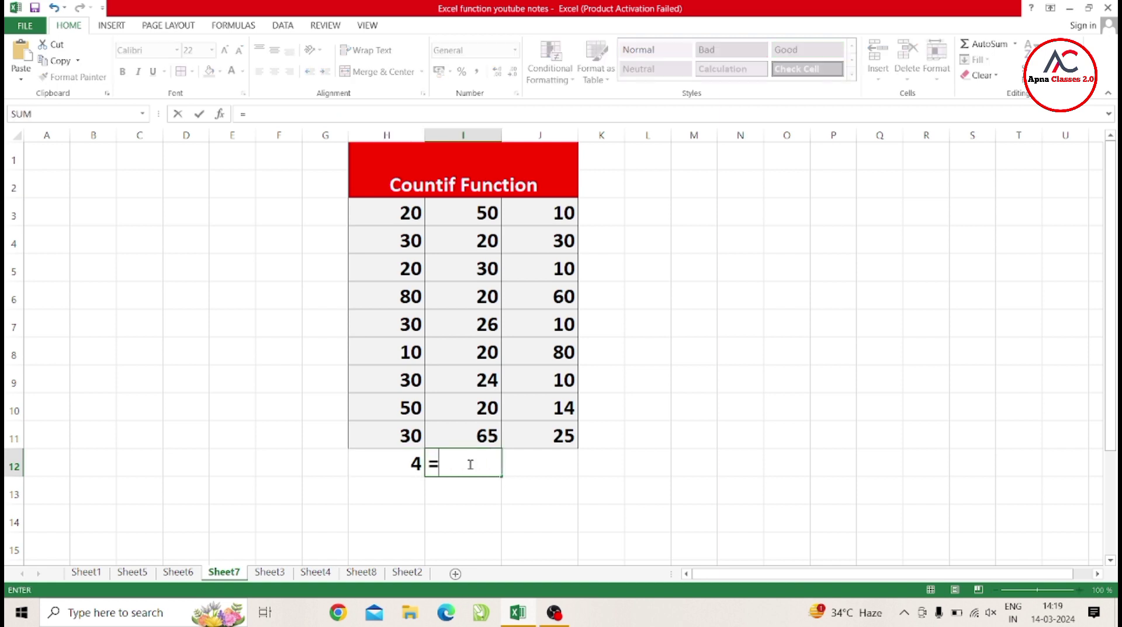
type("coun")
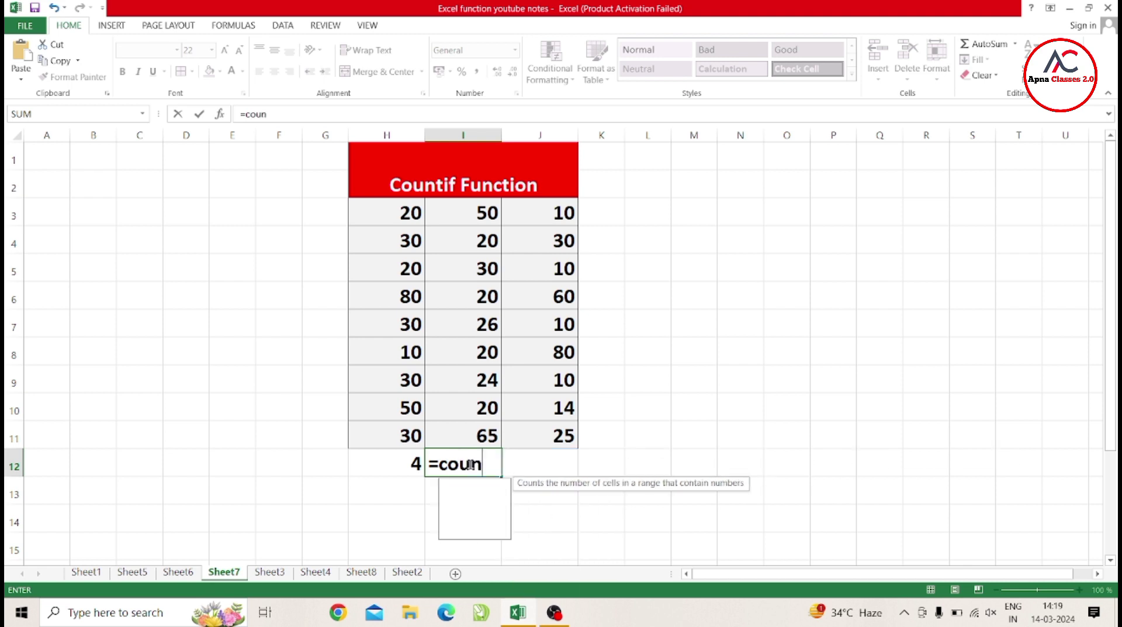
type("ti")
key("Tab")
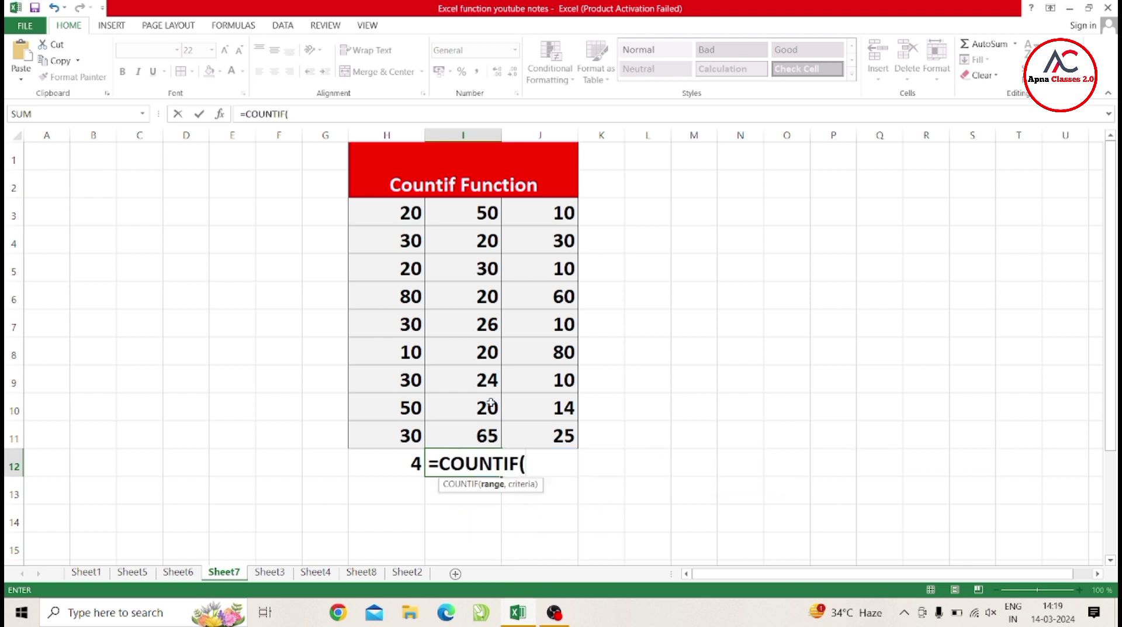
left_click_drag(482, 218, 476, 435)
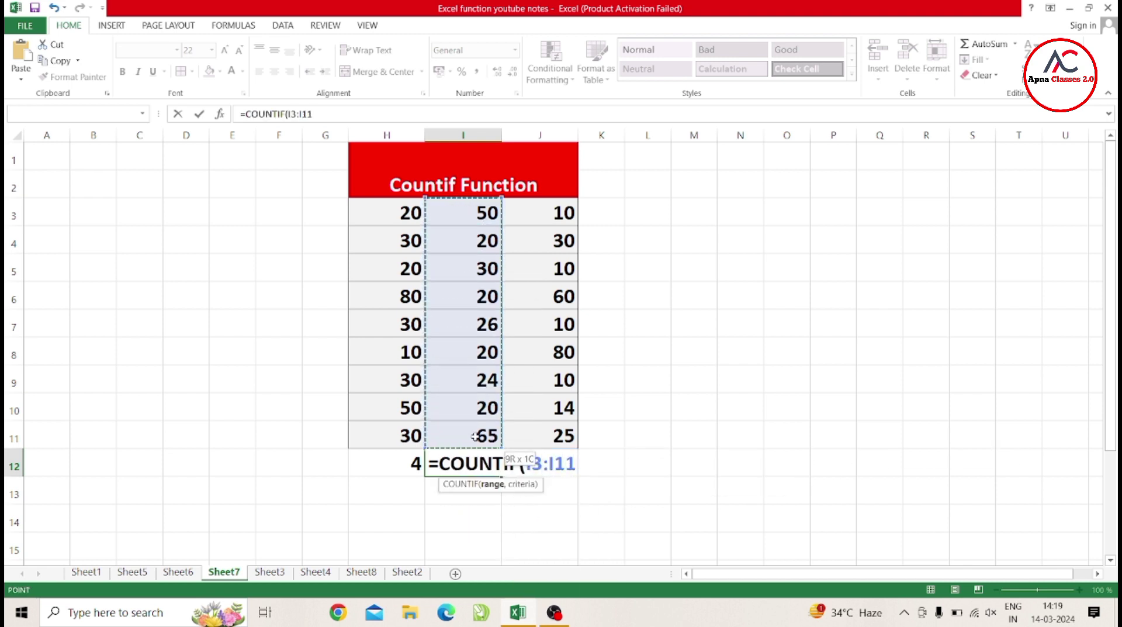
type(",")
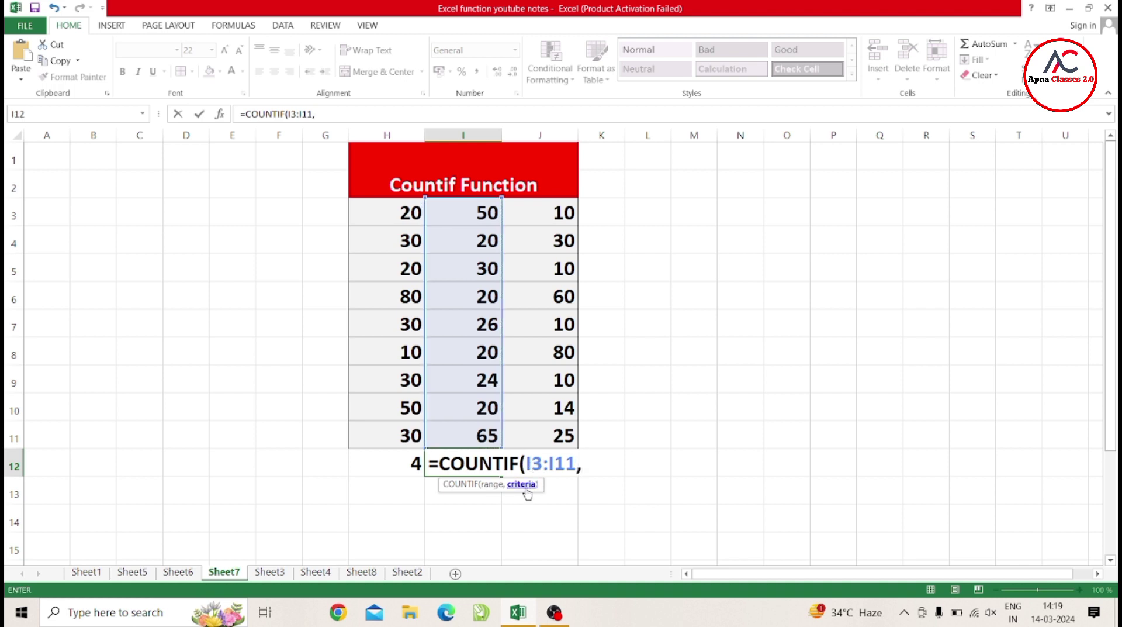
left_click(476, 359)
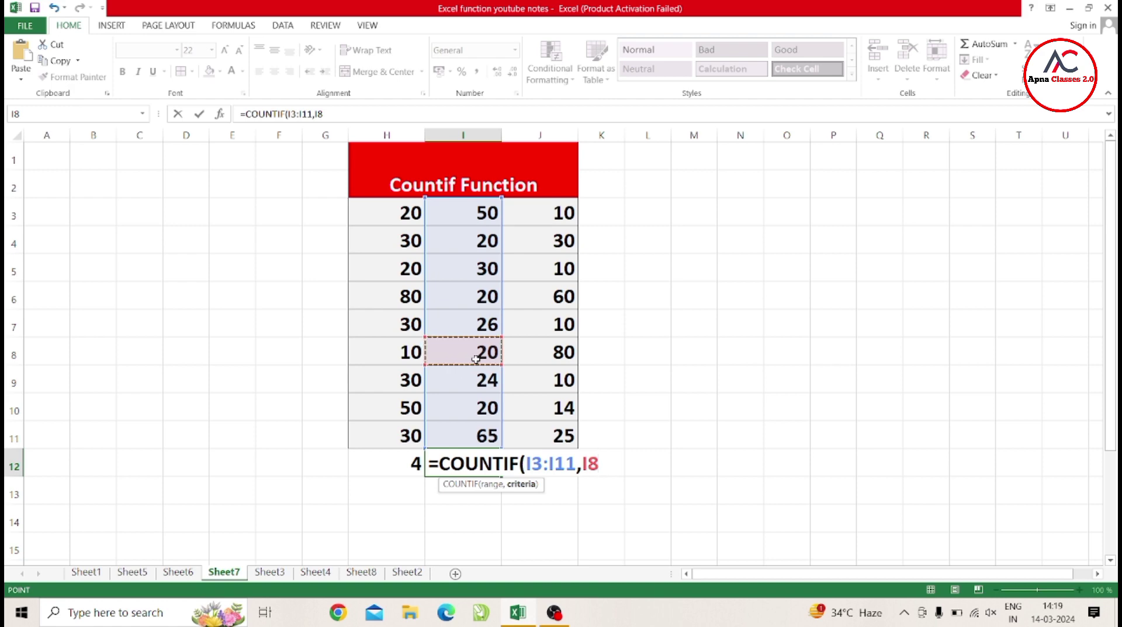
key("Return")
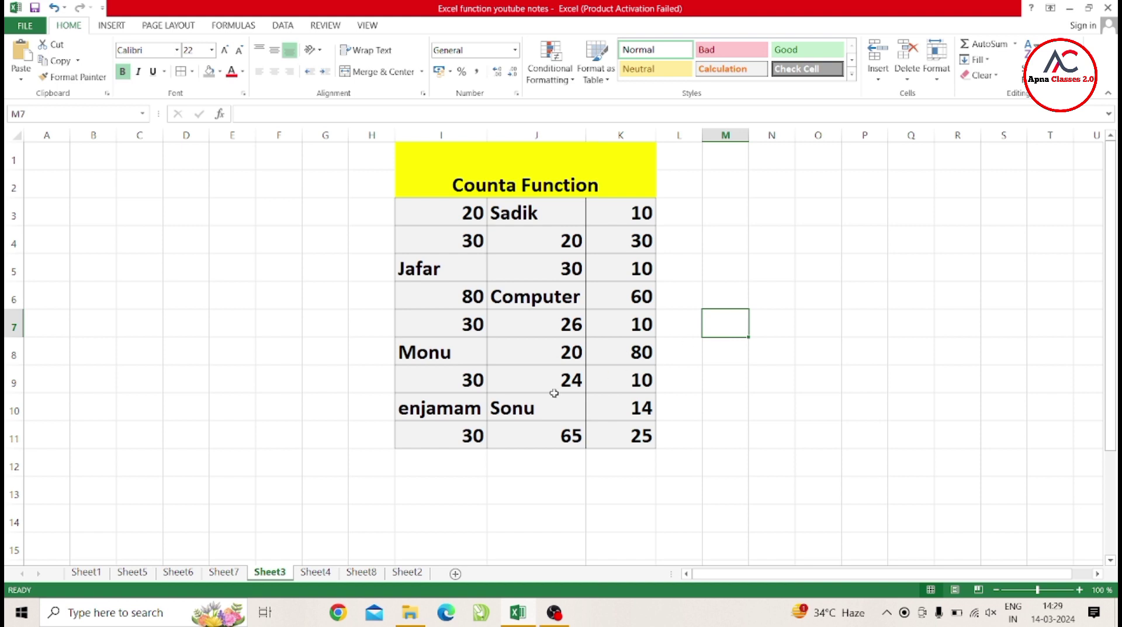
Enter =COUNTA(I3:I11) in I12, giving 9, and check its formula
right_click(434, 460)
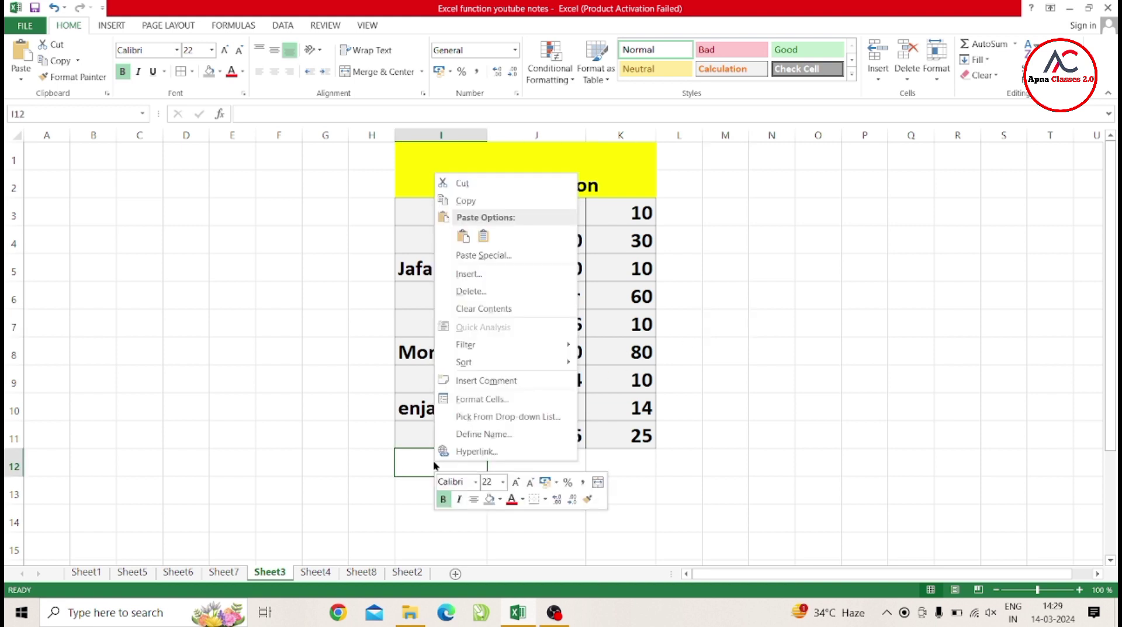
left_click(421, 461)
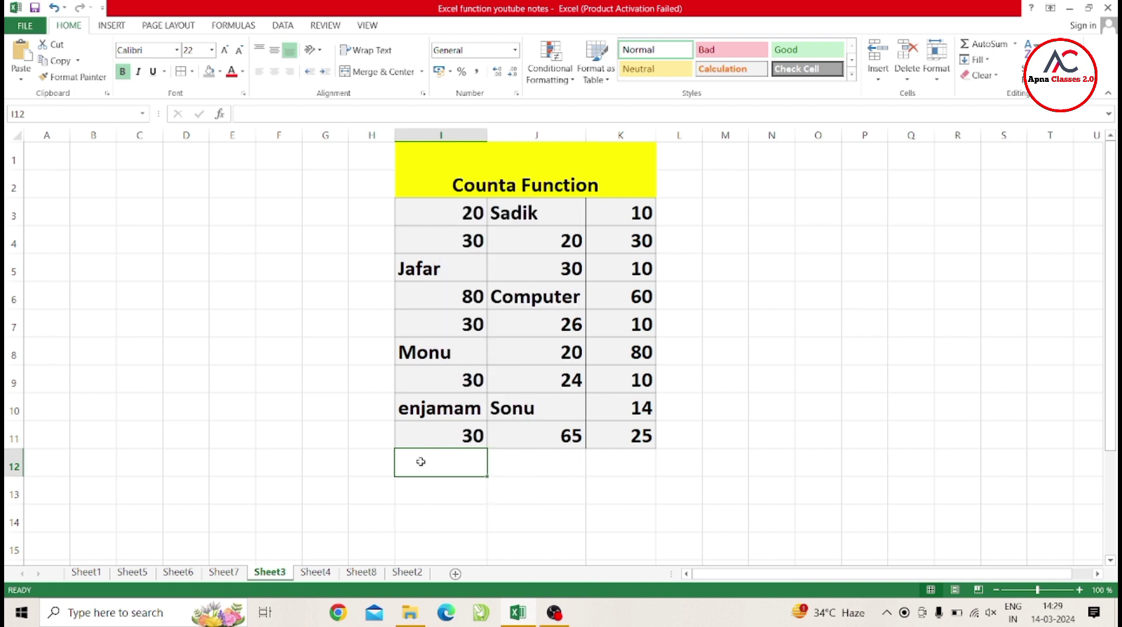
type("=co")
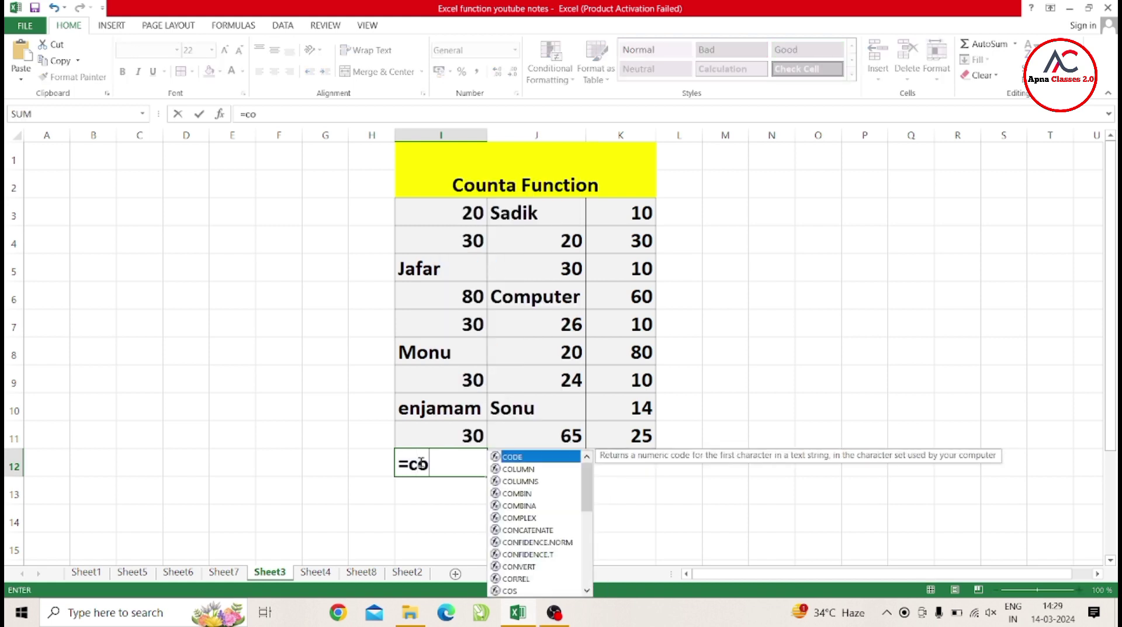
type("unta")
key("Tab")
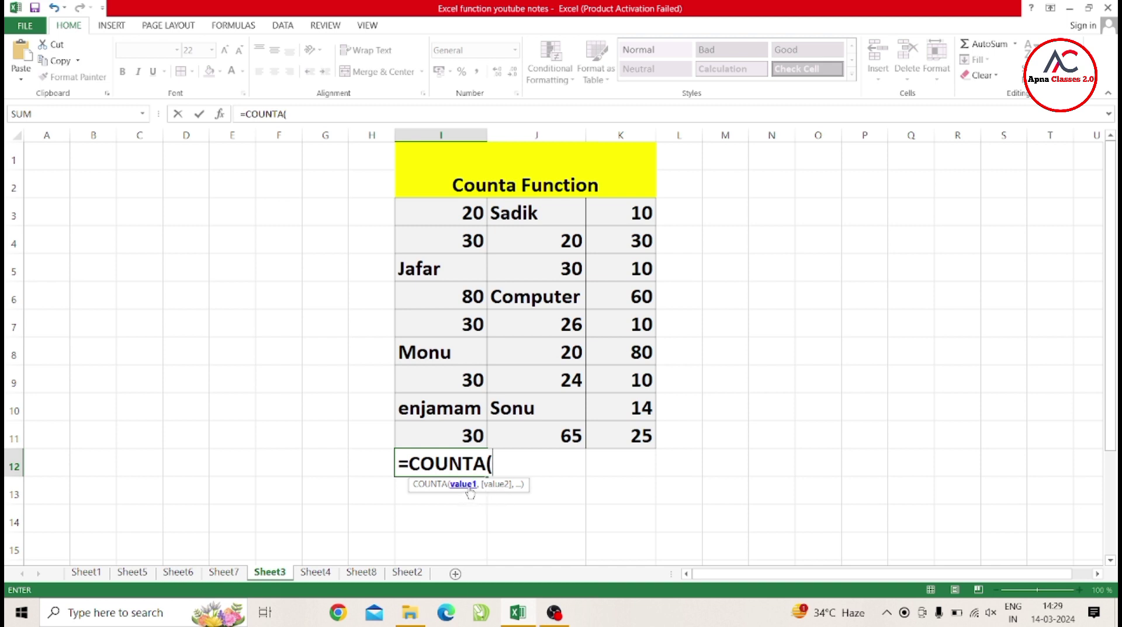
left_click(467, 217)
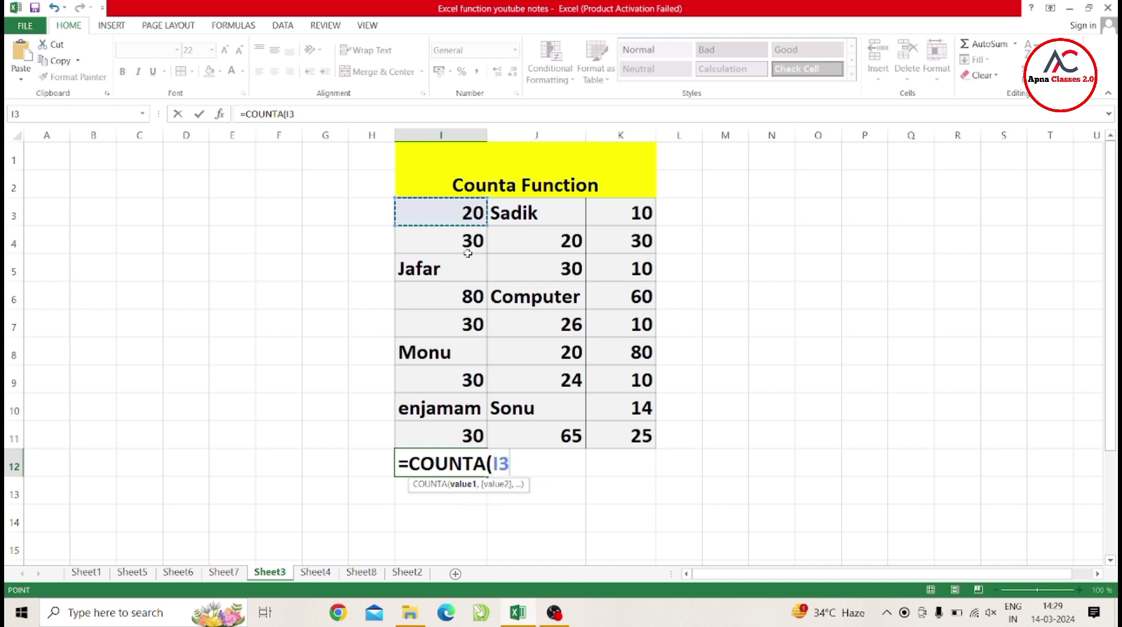
left_click_drag(467, 254, 452, 433)
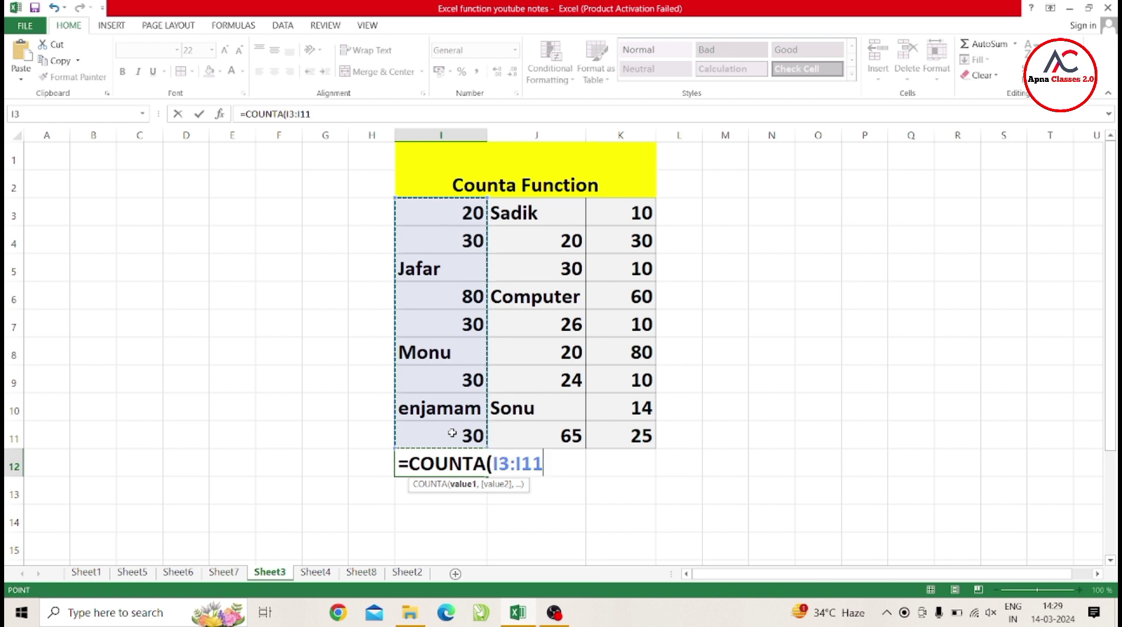
key("Return")
left_click(460, 459)
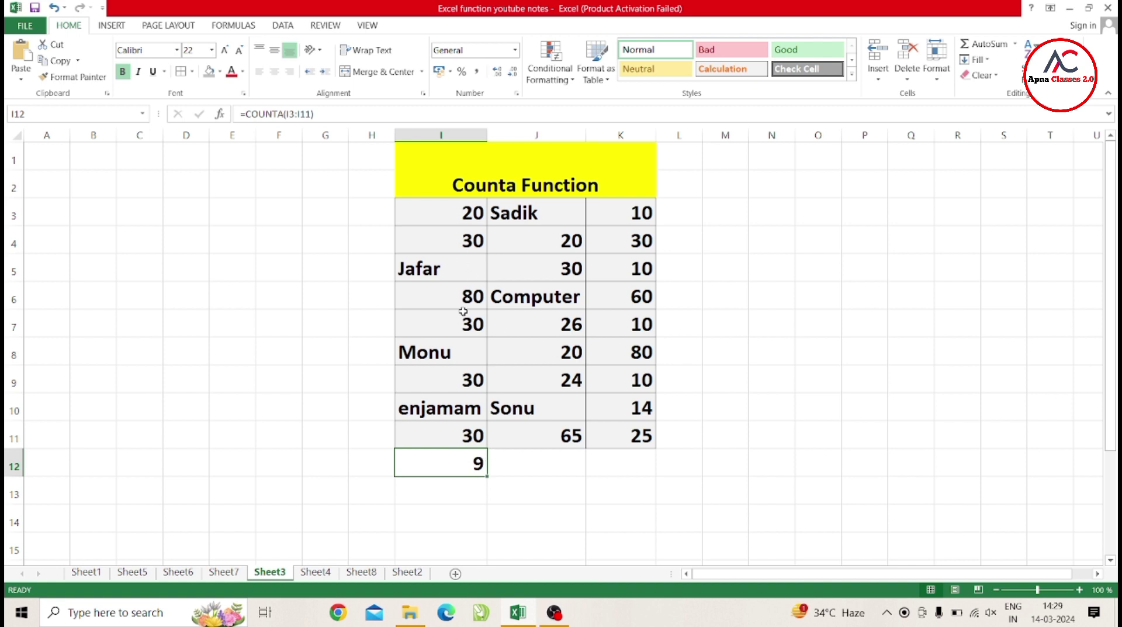
Build =COUNTA(J3:J11) in J12 for 9, then switch sheets
left_click(540, 452)
type("=c")
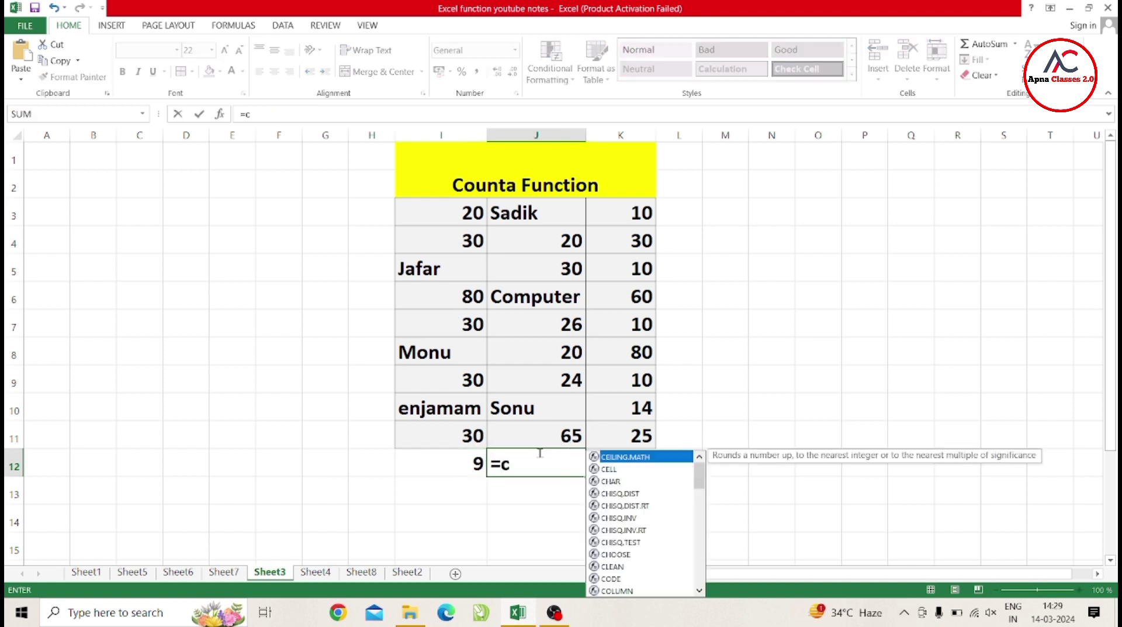
type("ounta")
key("Tab")
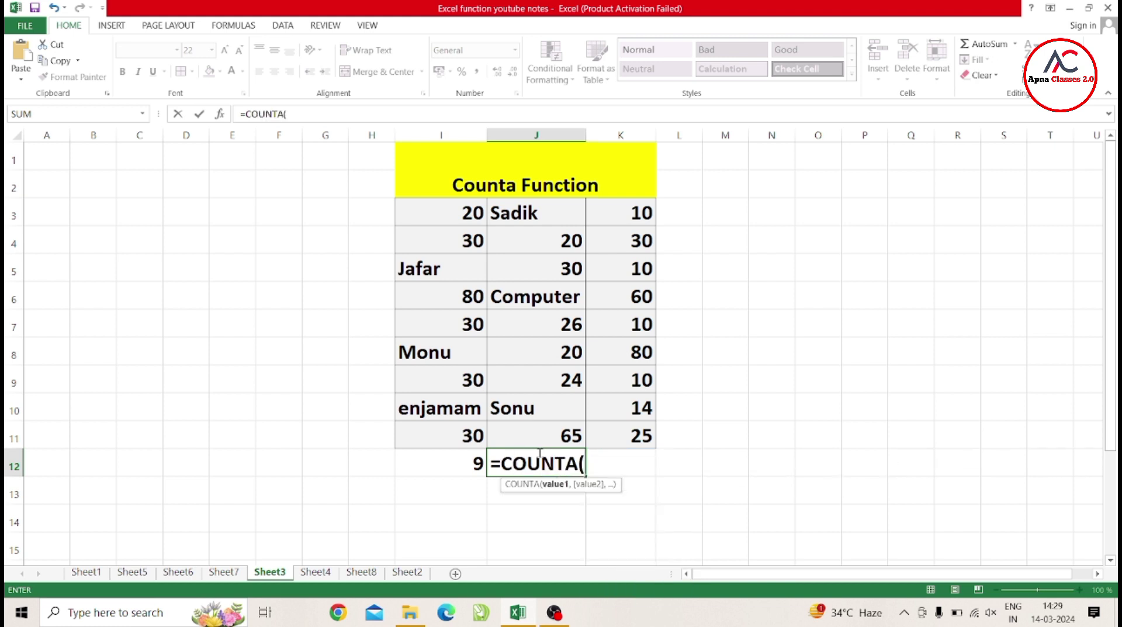
left_click_drag(559, 216, 542, 428)
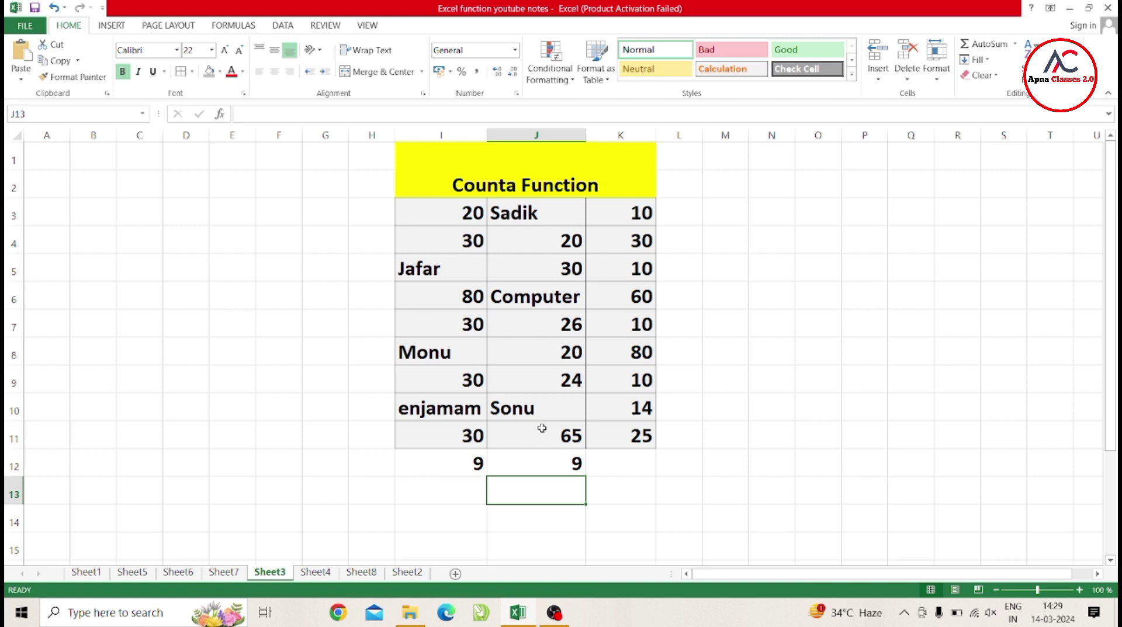
left_click(234, 573)
On the Count Function sheet, overwrite I6, I7 and I9 with the text Sadik, enjmam and jafar
left_click(196, 574)
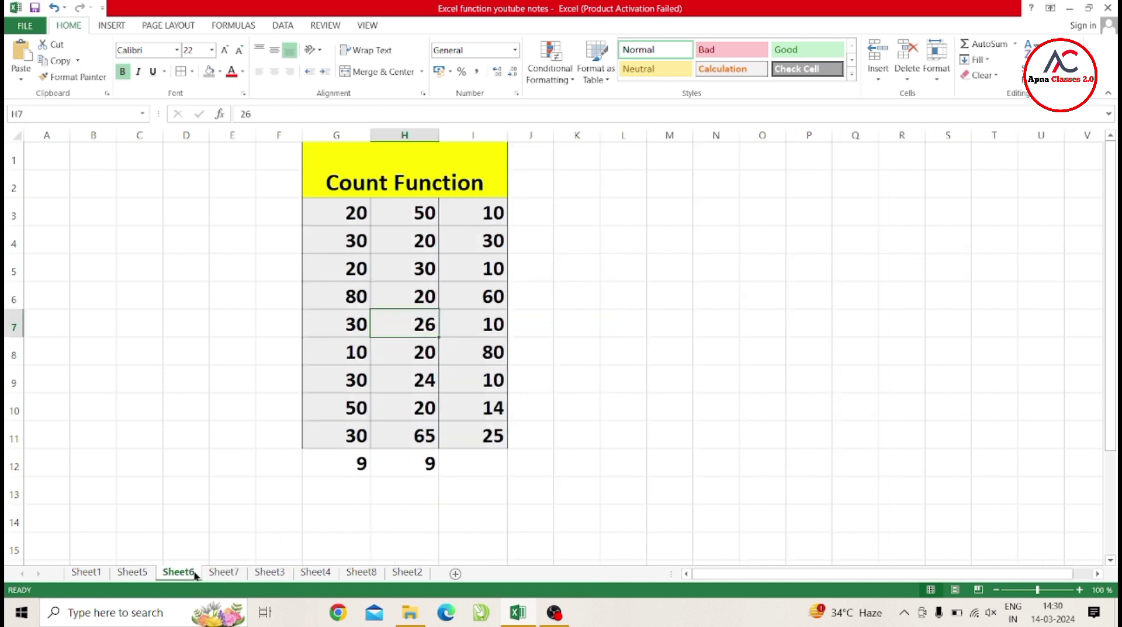
left_click(484, 292)
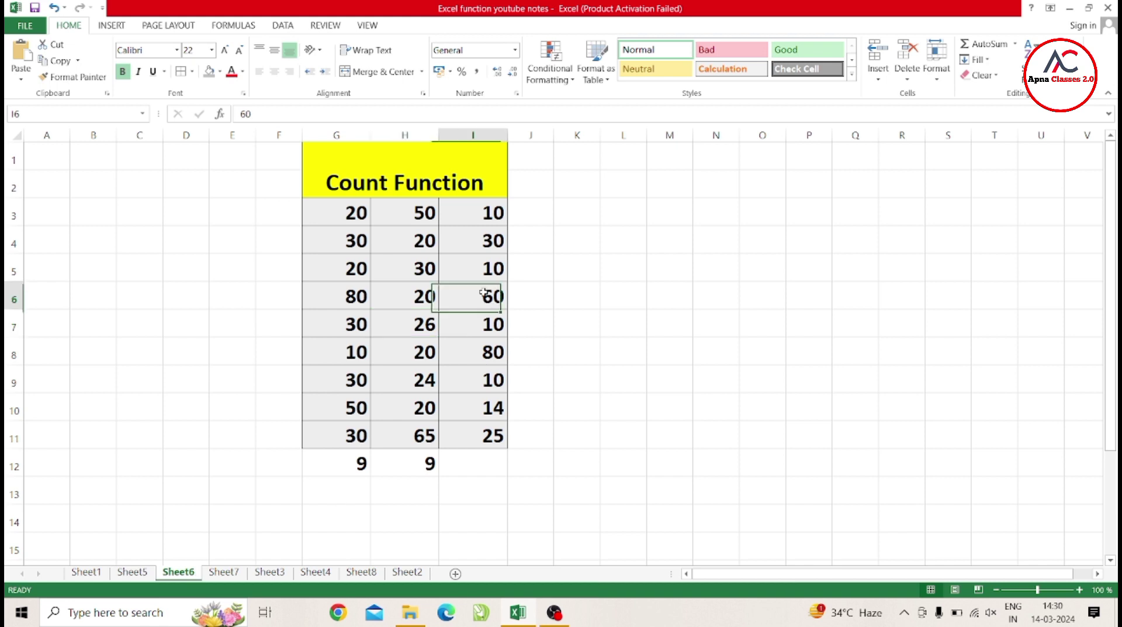
type("Sad")
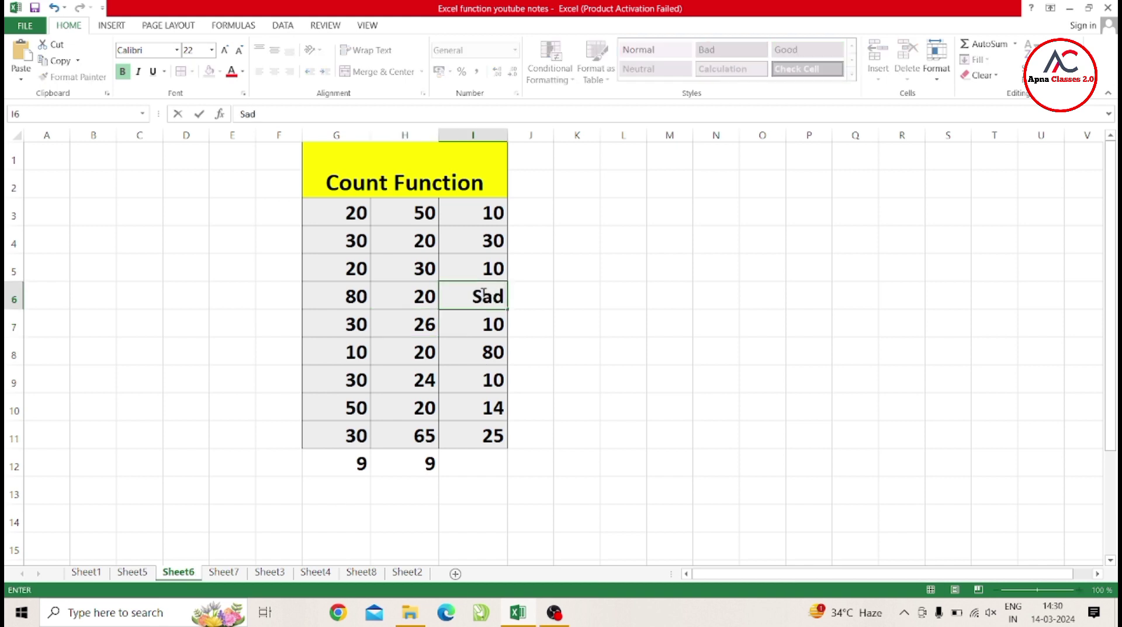
type("ik")
key("Return")
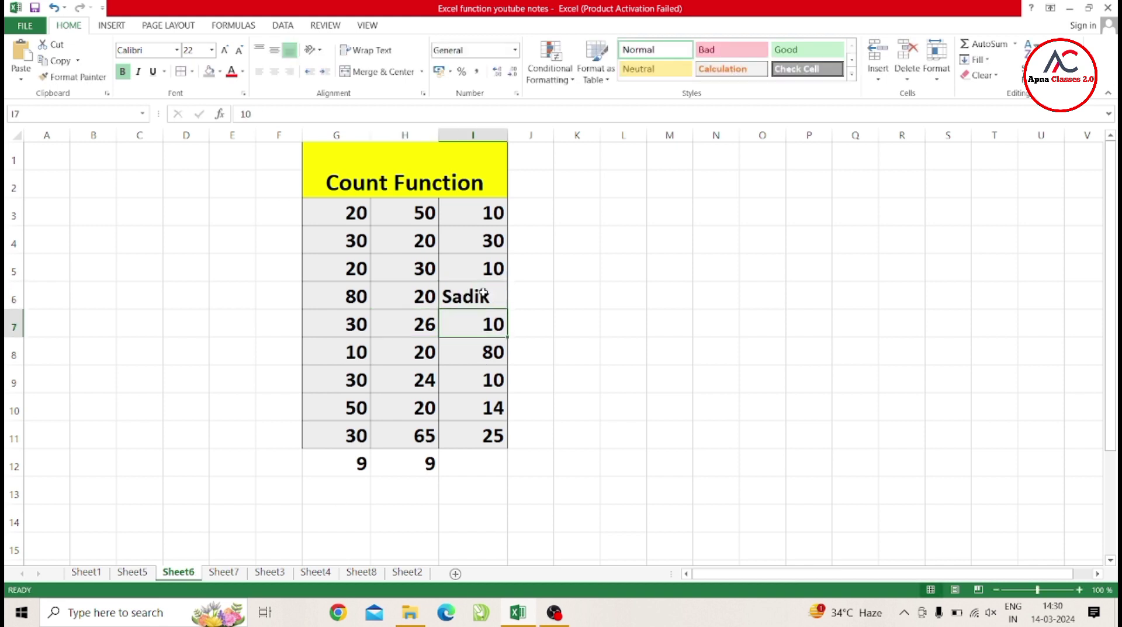
type("enjmam")
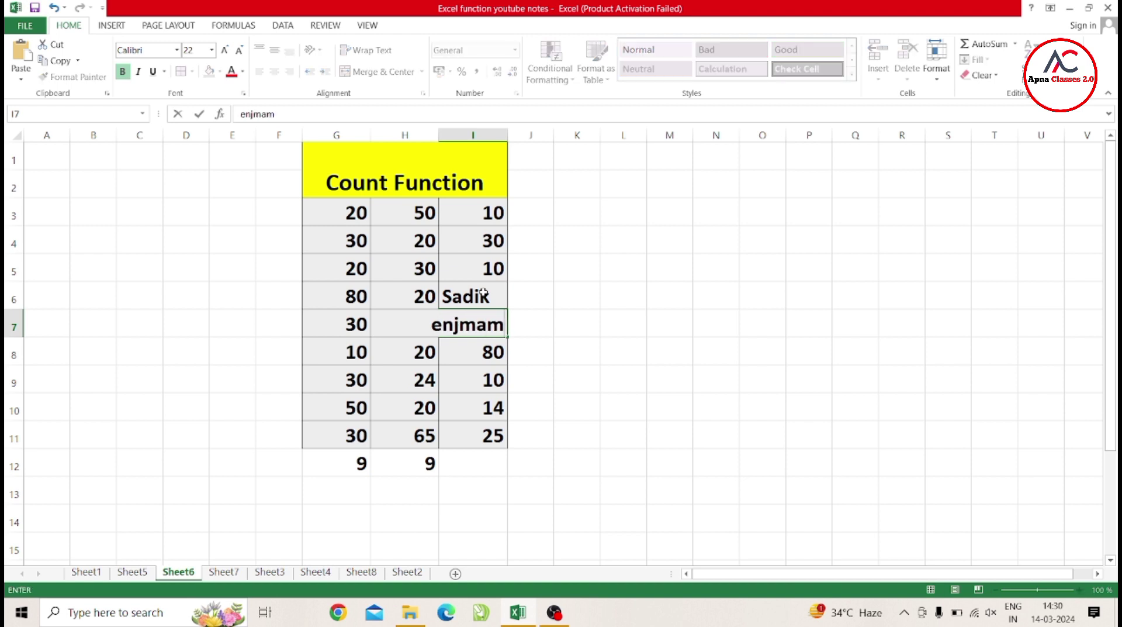
key("Return")
key("Return")
type("ja")
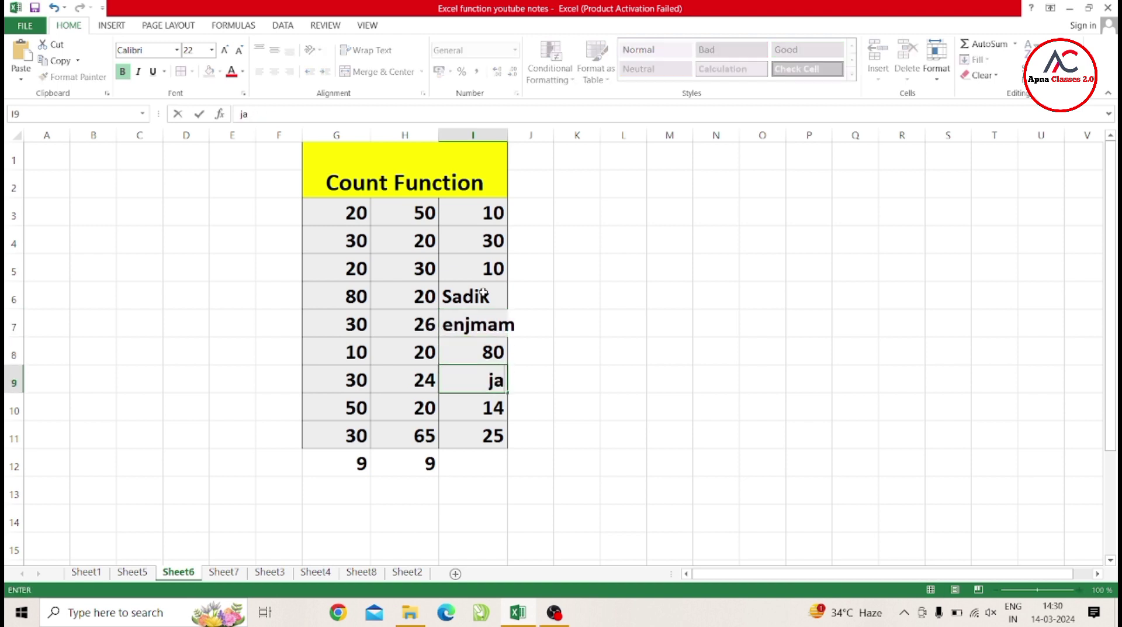
type("far")
left_click(475, 463)
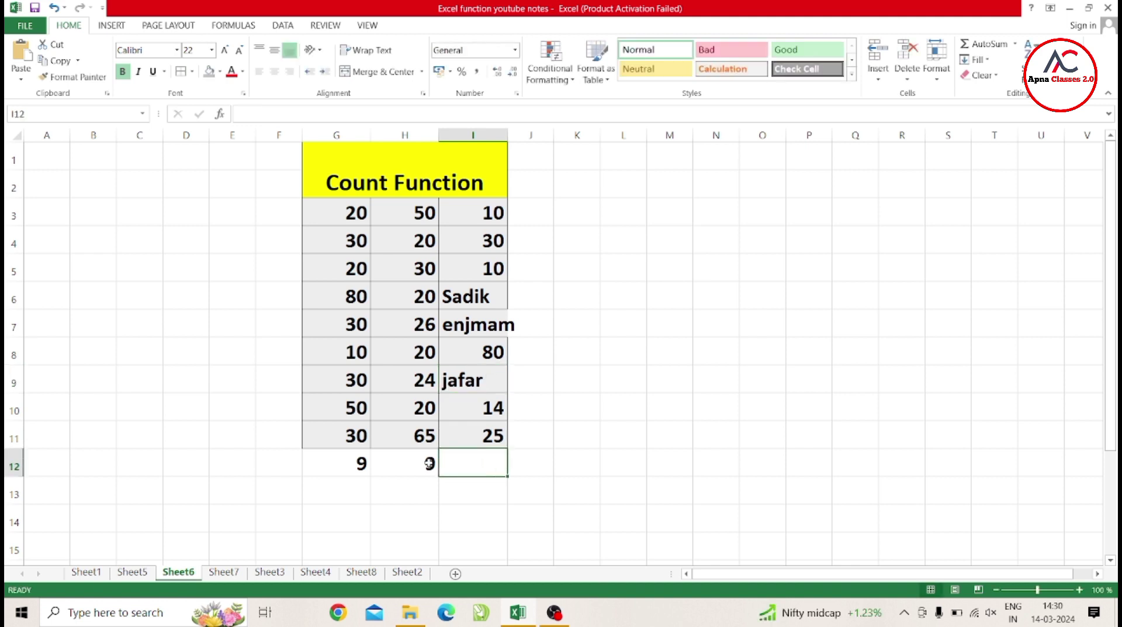
key("Left")
Enter =COUNT(I3:I11) in I12, which returns 6 by skipping the three text entries
left_click(477, 462)
type("=co")
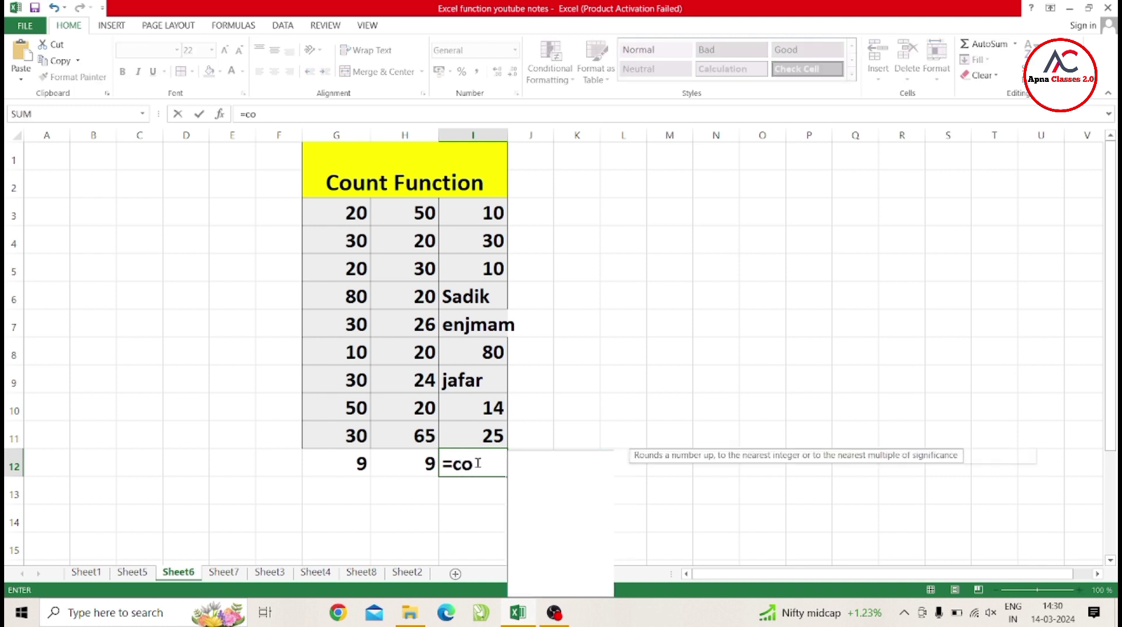
type("un")
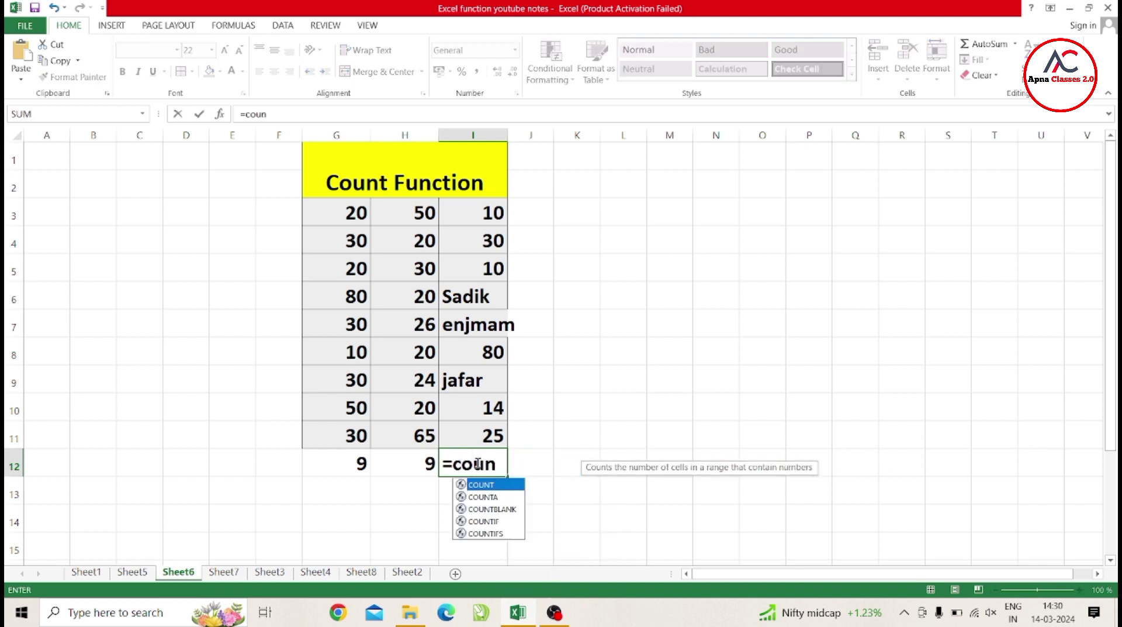
key("Tab")
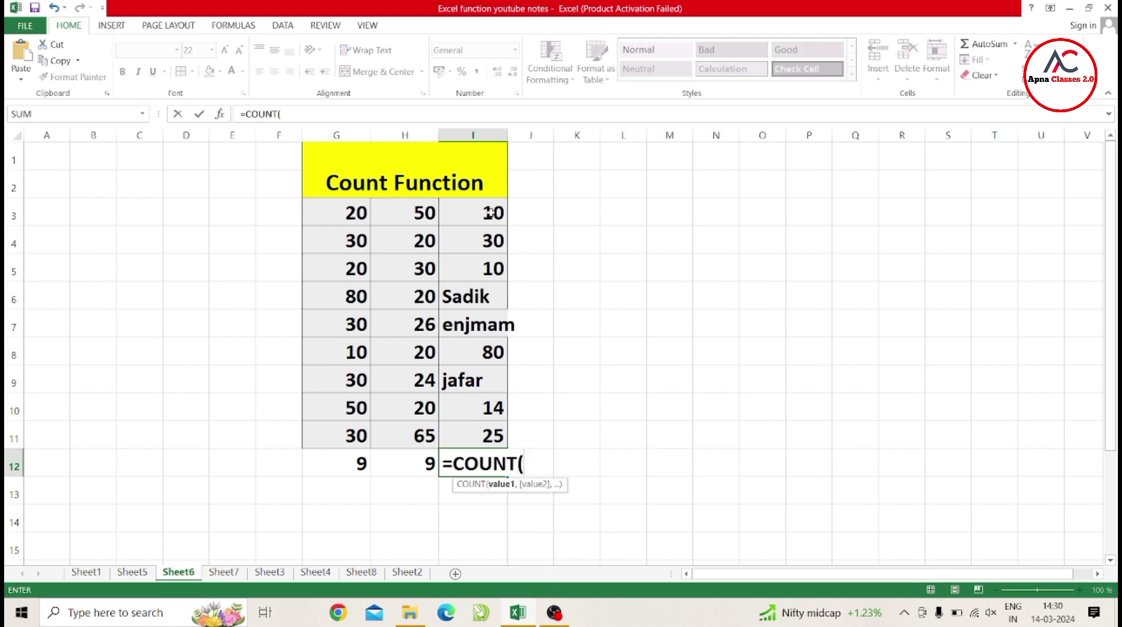
left_click_drag(502, 220, 477, 436)
key("Return")
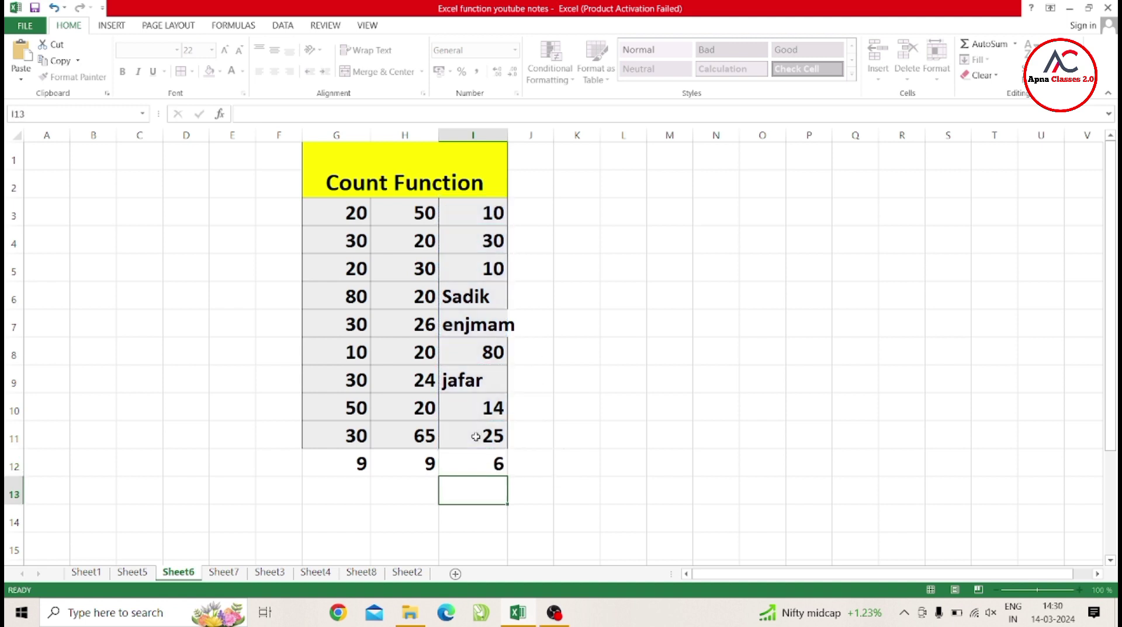
left_click(491, 469)
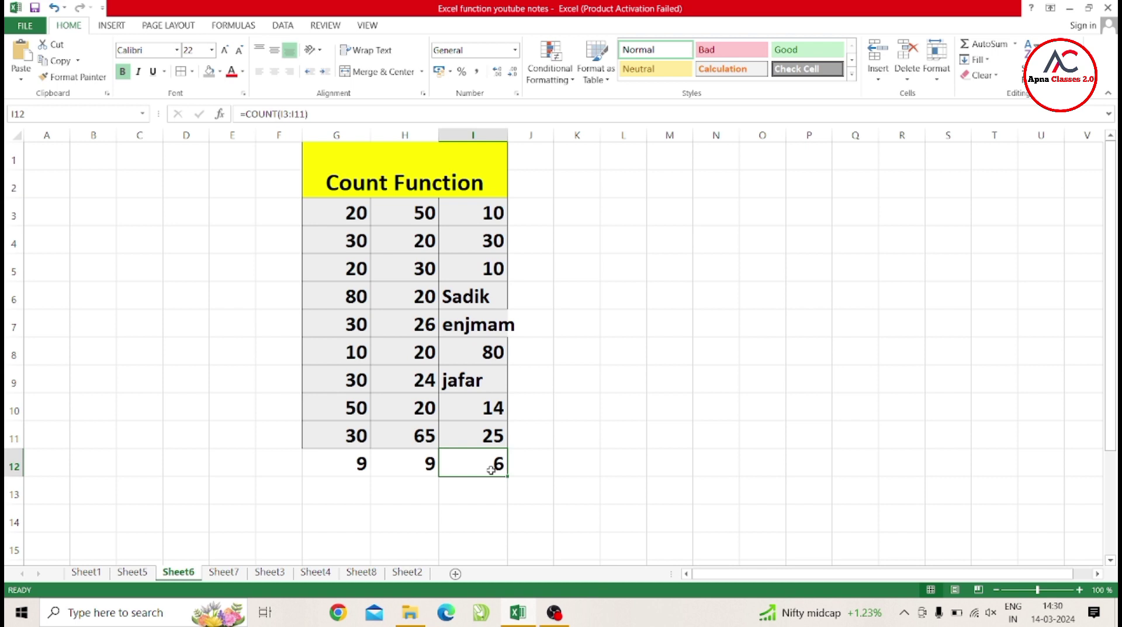
On the Counta Function sheet, enter =COUNTA(K3:K11) in K12, giving 9
left_click(259, 575)
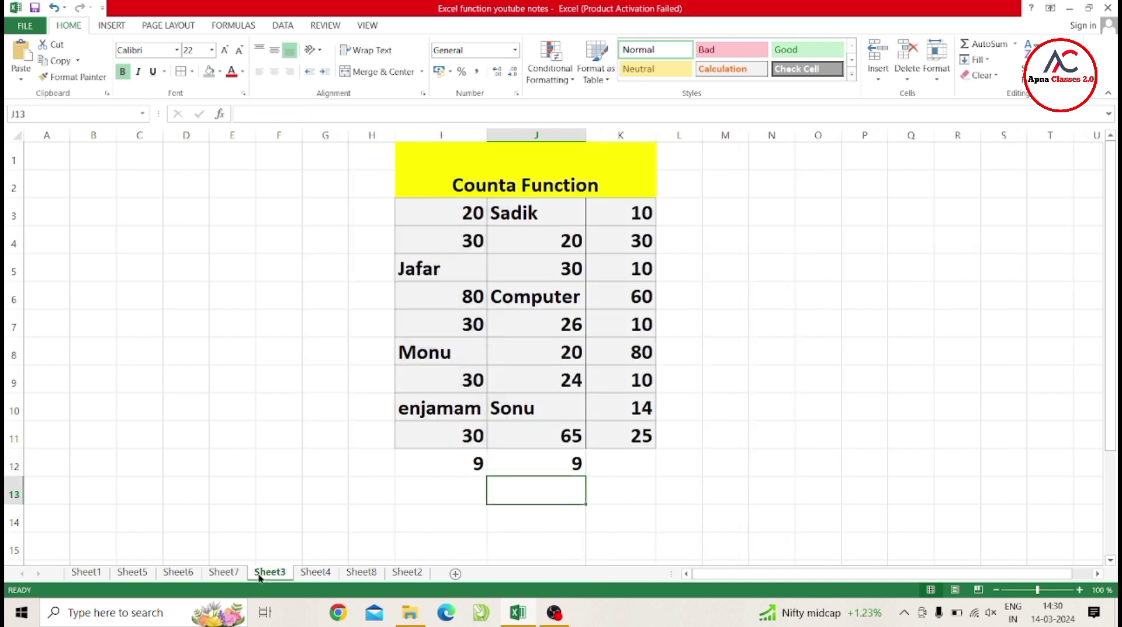
left_click(613, 470)
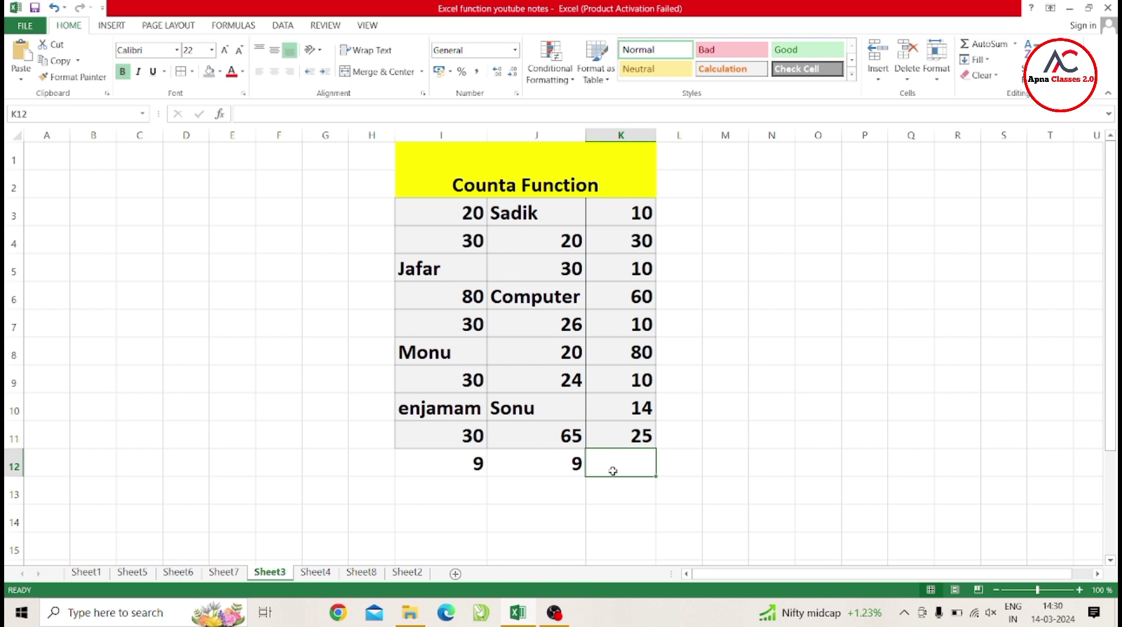
type("=count")
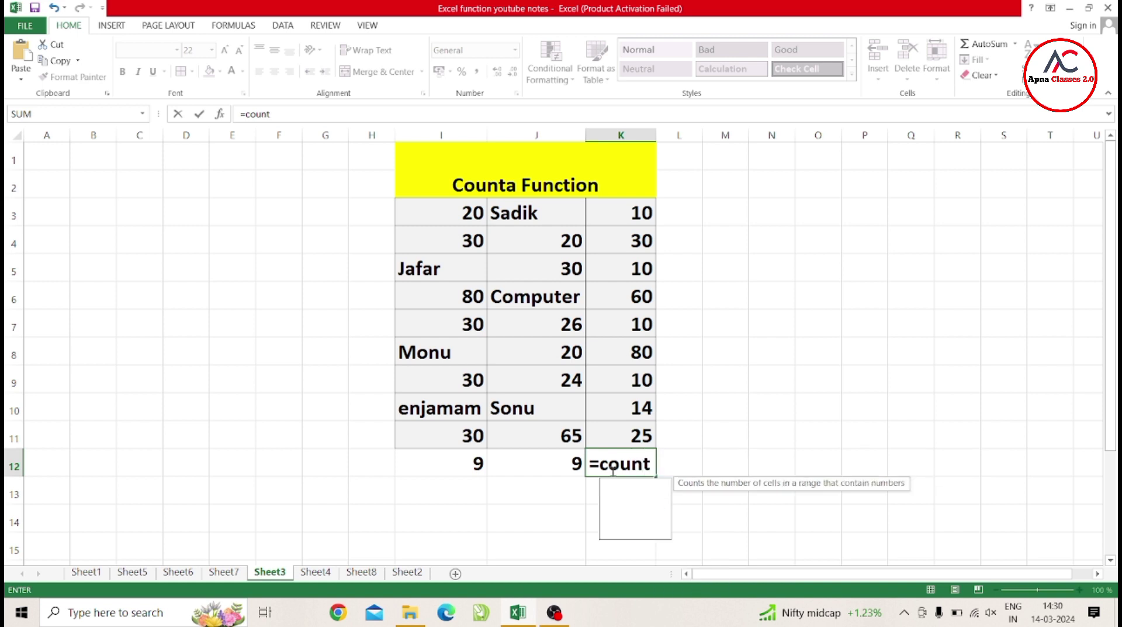
type("a")
key("Tab")
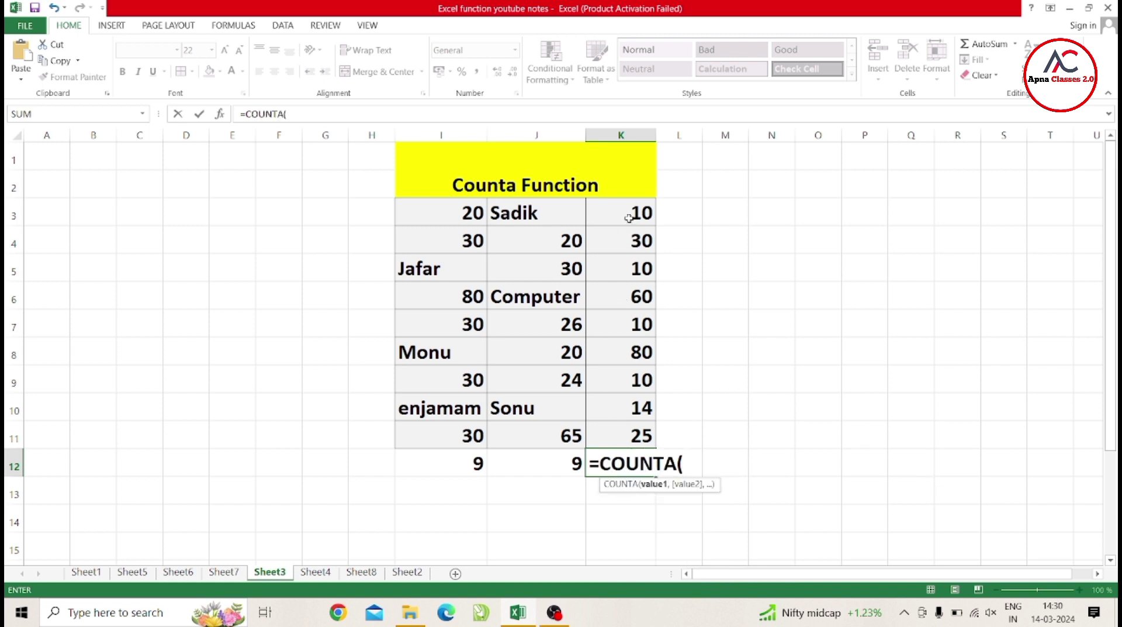
left_click_drag(628, 218, 620, 435)
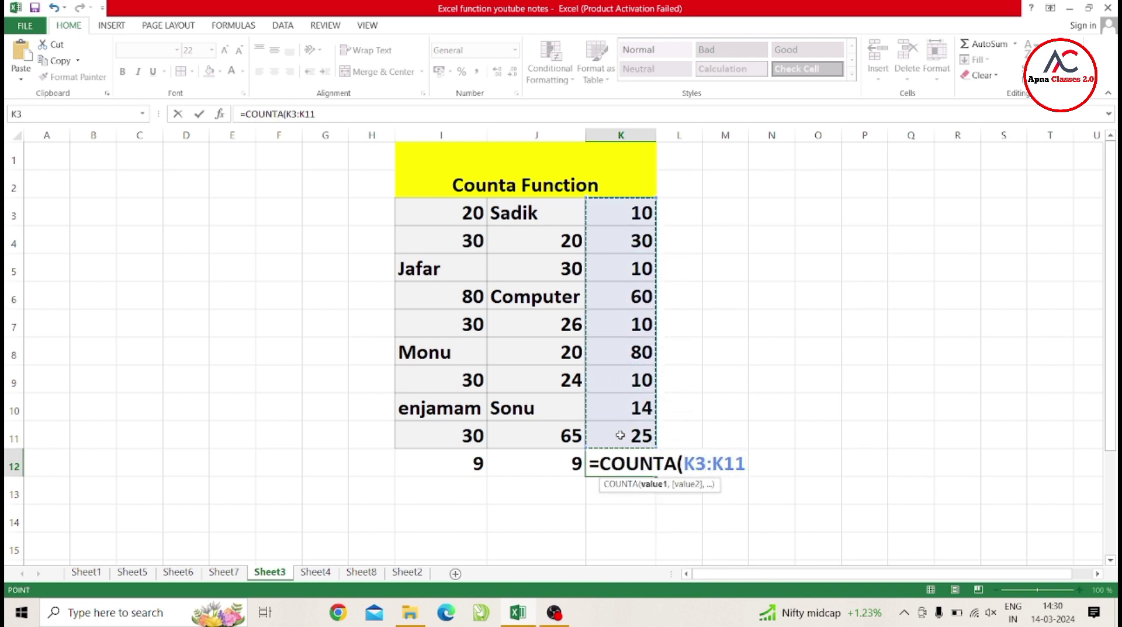
key("Return")
Change K7 to the text Computer and verify K12 still shows 9
left_click(626, 327)
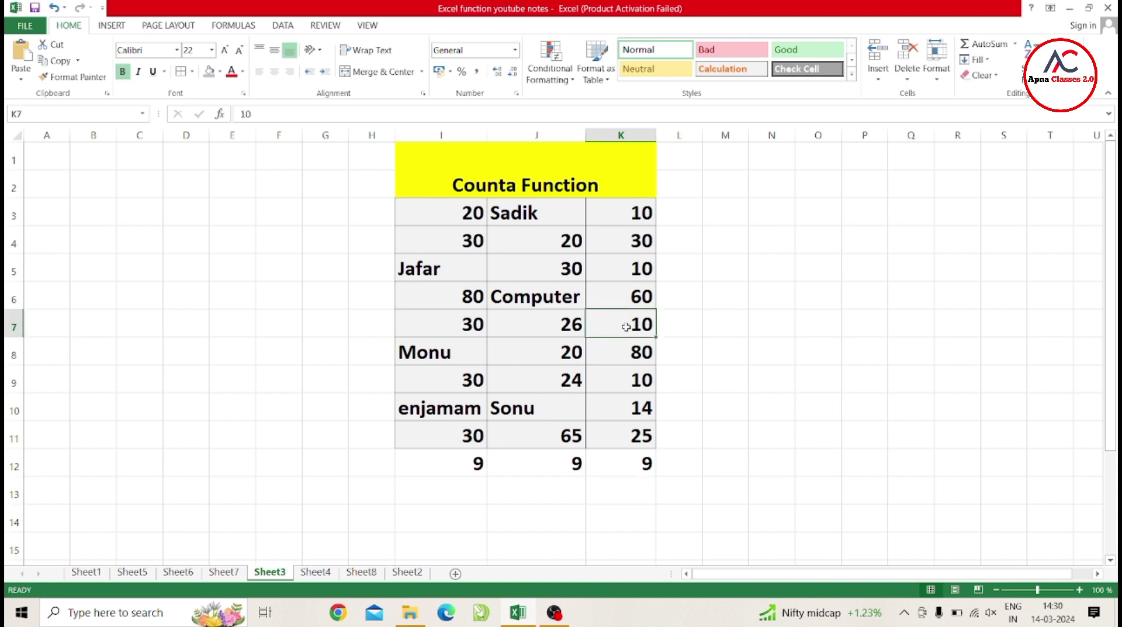
type("Comput")
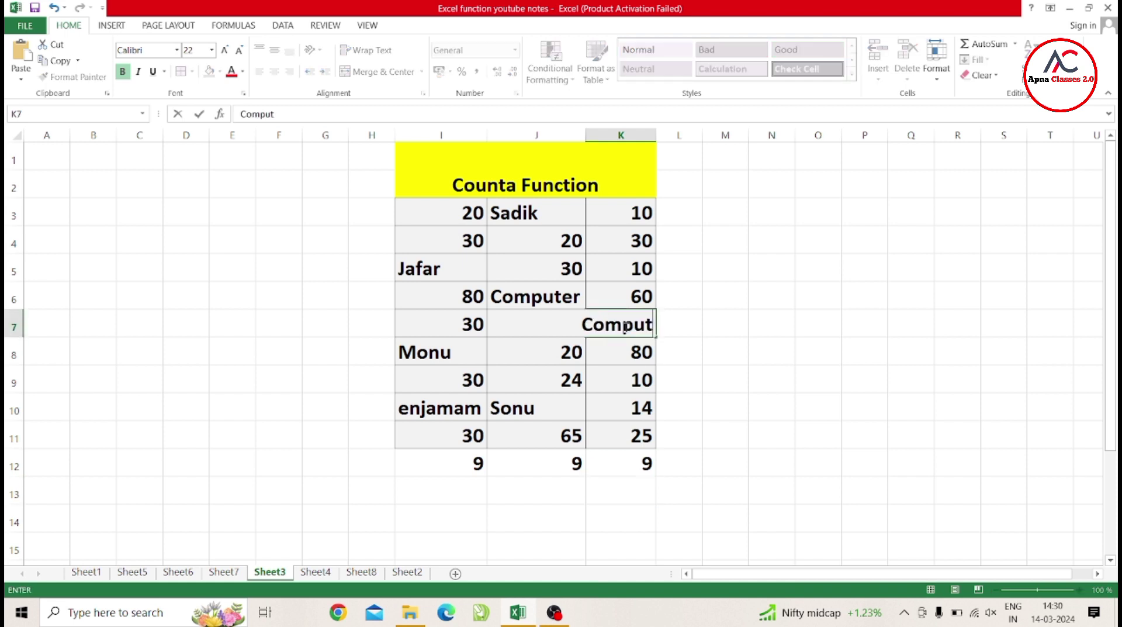
type("er")
key("Return")
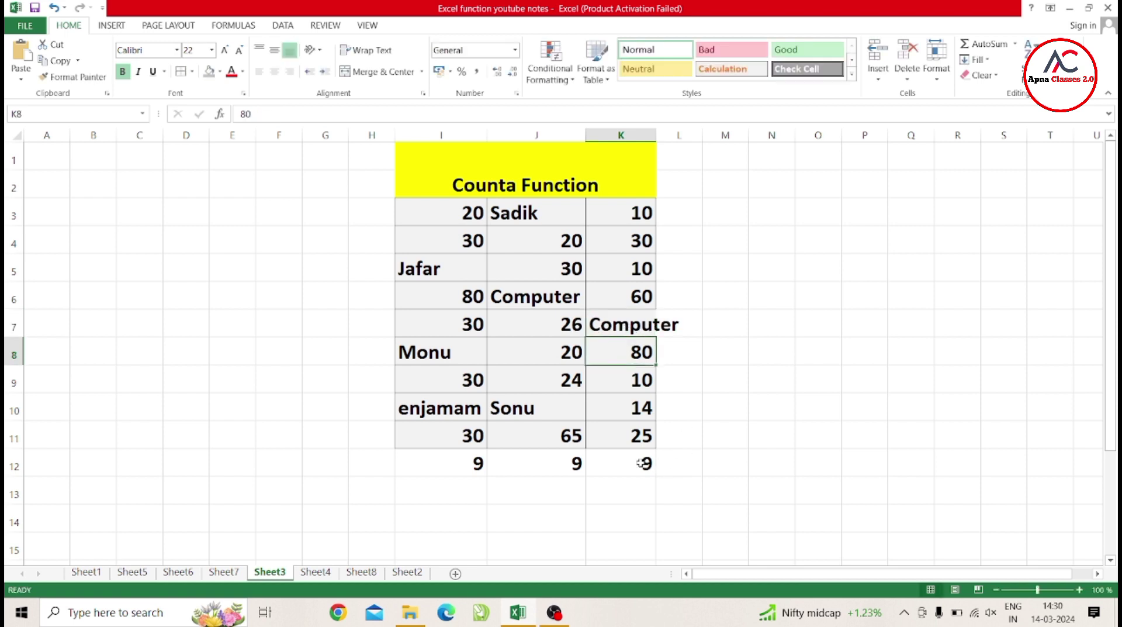
left_click(640, 462)
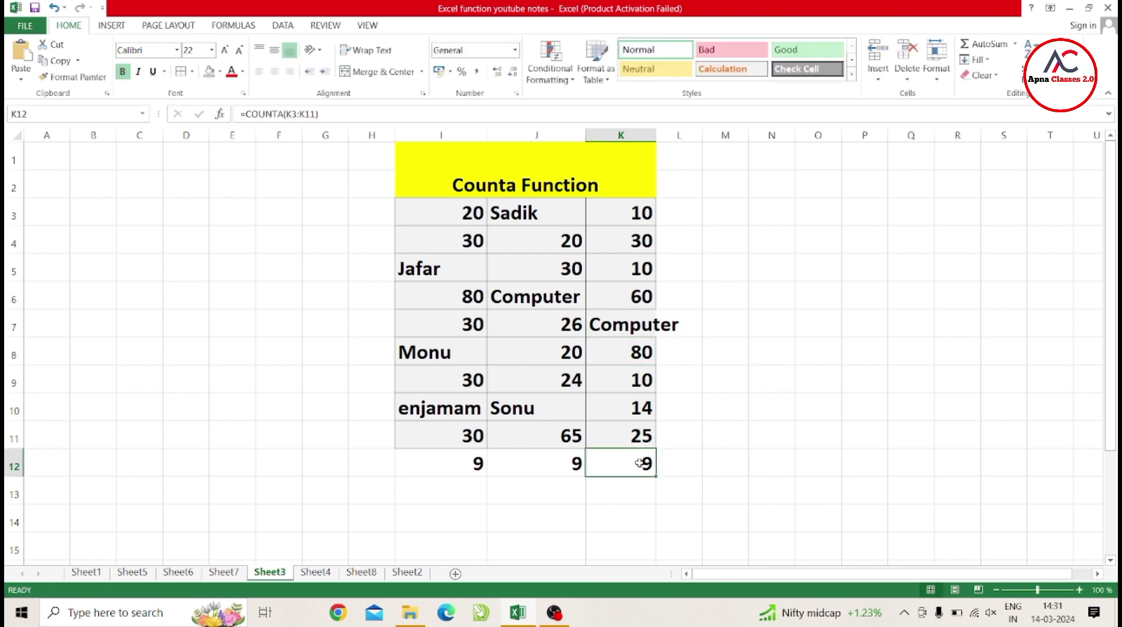